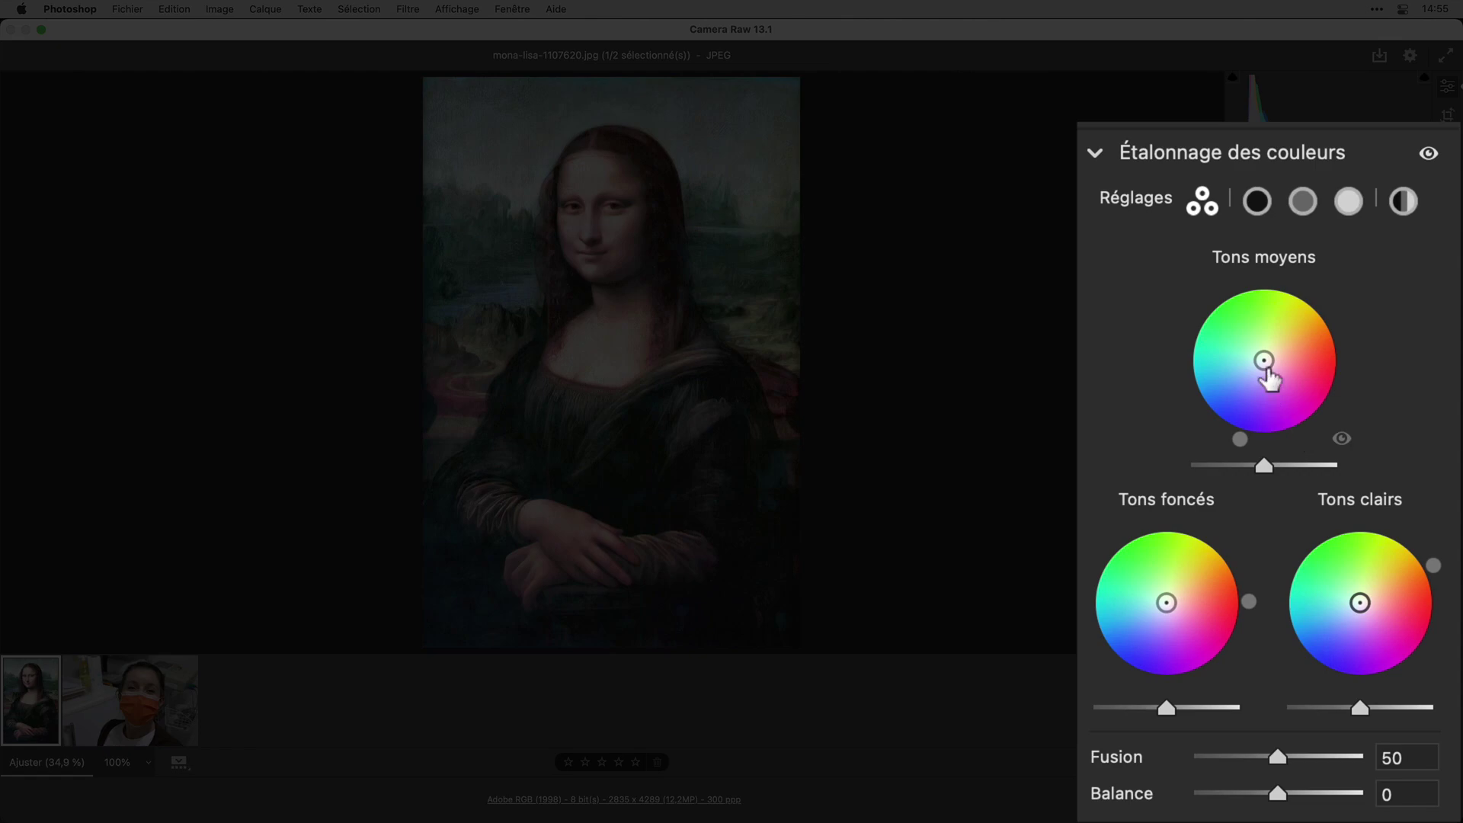
Step: In Camera Raw, tint the Mona Lisa's midtones toward red and shadows toward orange
{"action": "left_click_drag", "start_coordinate": [1263, 360], "coordinate": [1281, 360]}
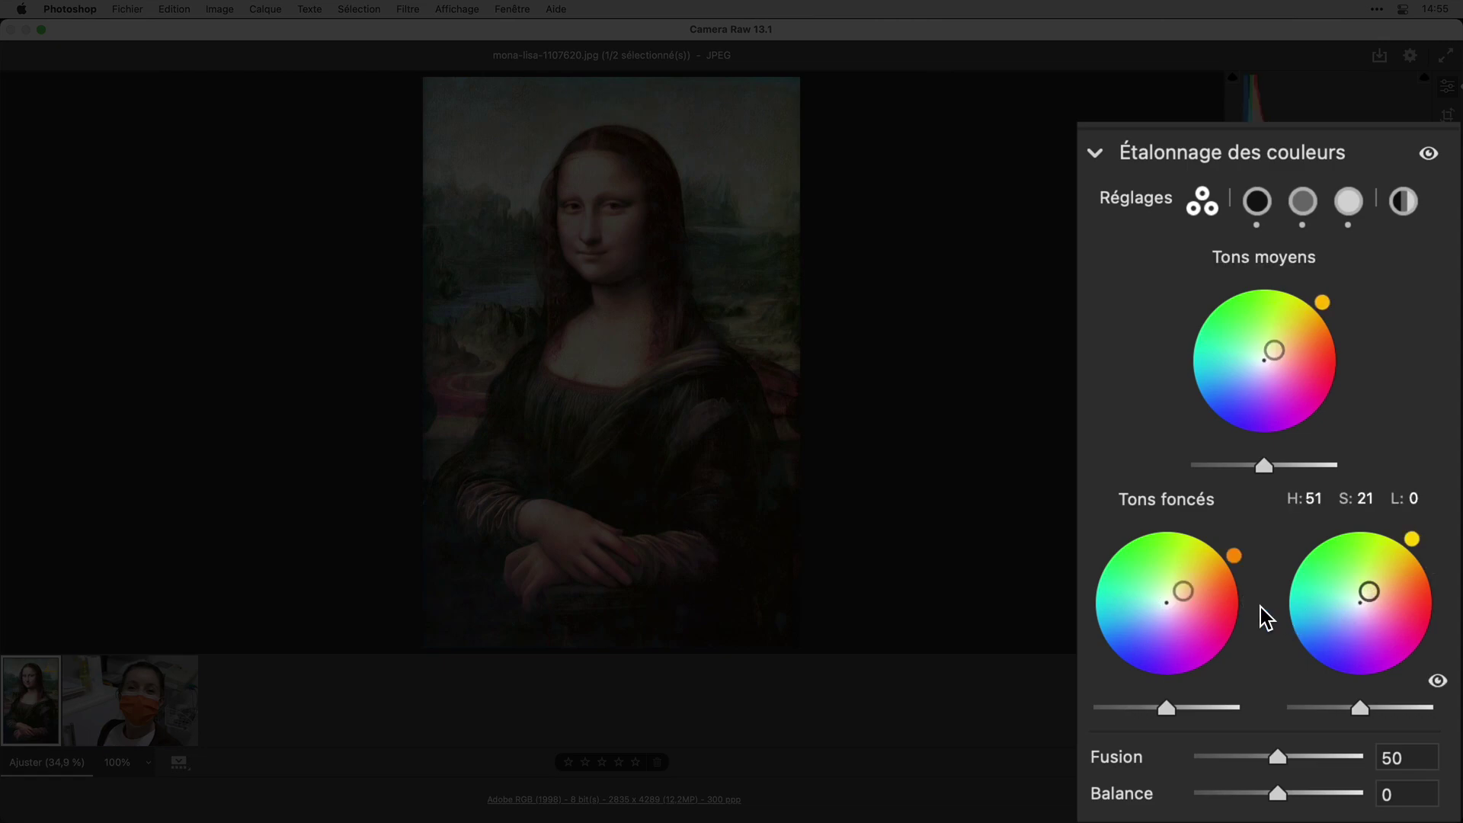
{"action": "left_click_drag", "start_coordinate": [1183, 593], "coordinate": [1186, 589]}
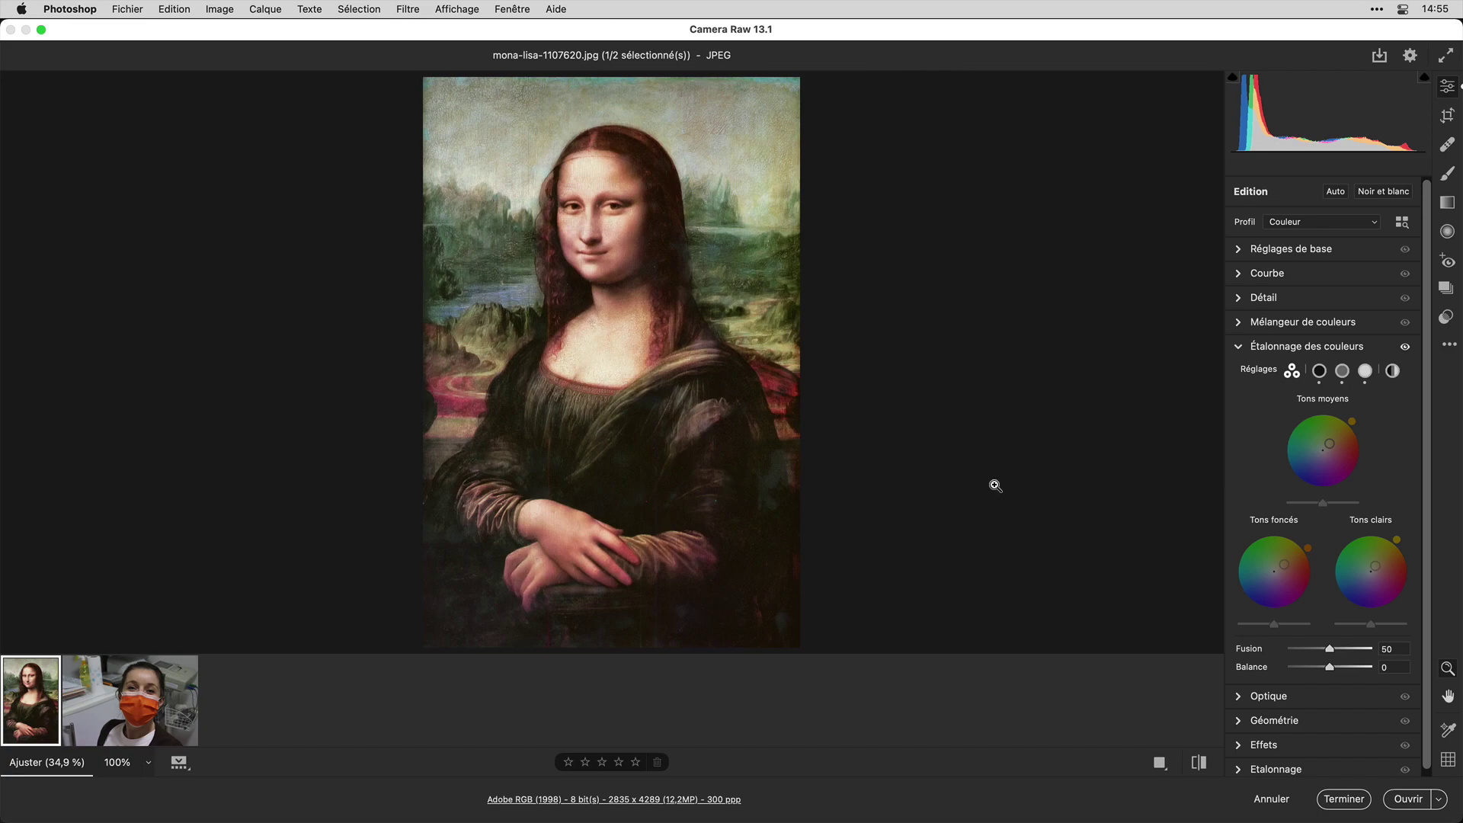
{"action": "left_click", "coordinate": [1200, 763]}
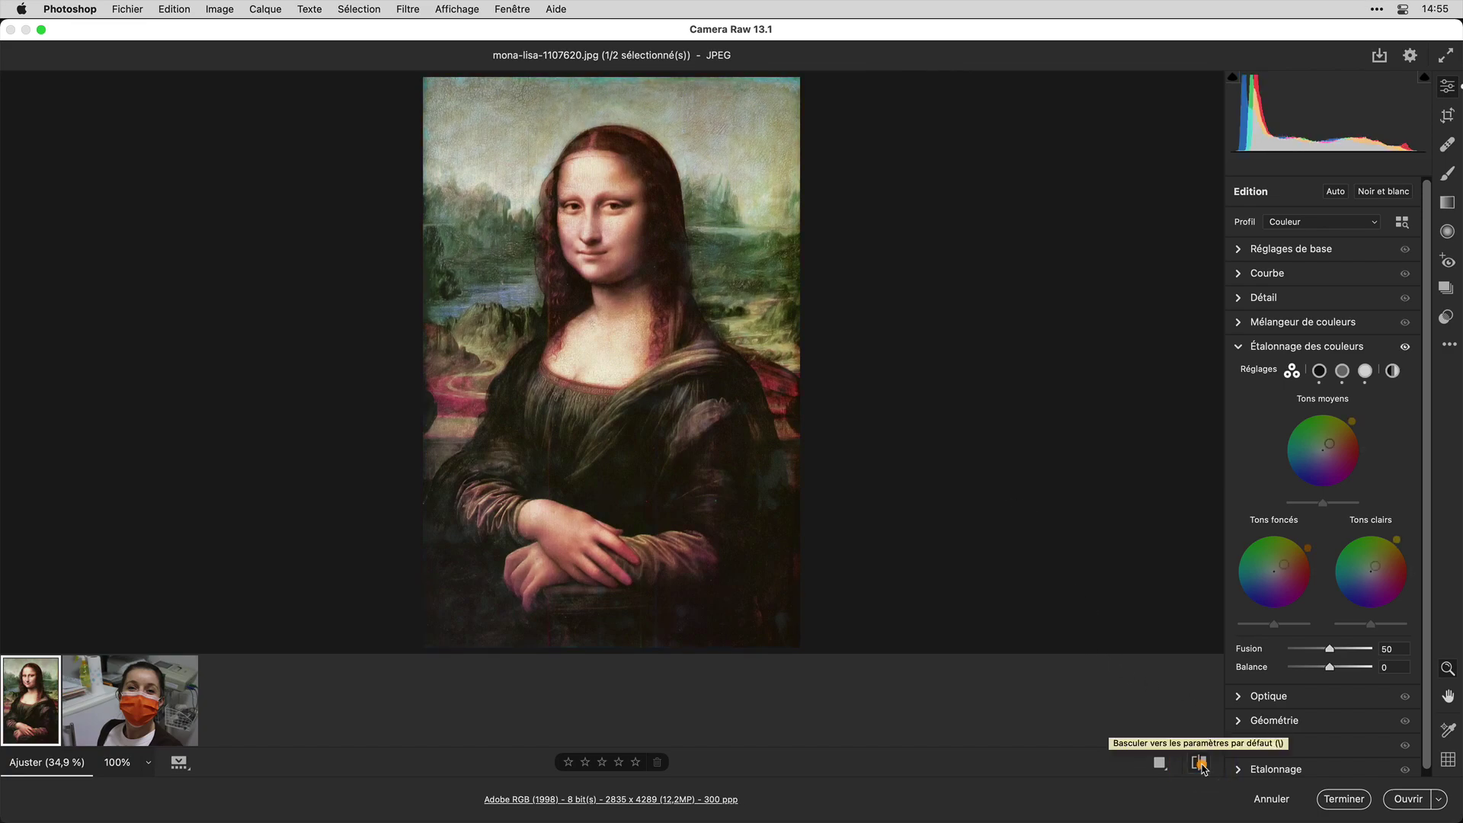
Step: Select both the nurse photo and the Mona Lisa to open them in Photoshop
{"action": "left_click", "coordinate": [1199, 763]}
{"action": "left_click", "coordinate": [130, 701]}
{"action": "left_click", "coordinate": [36, 731], "text": "shift"}
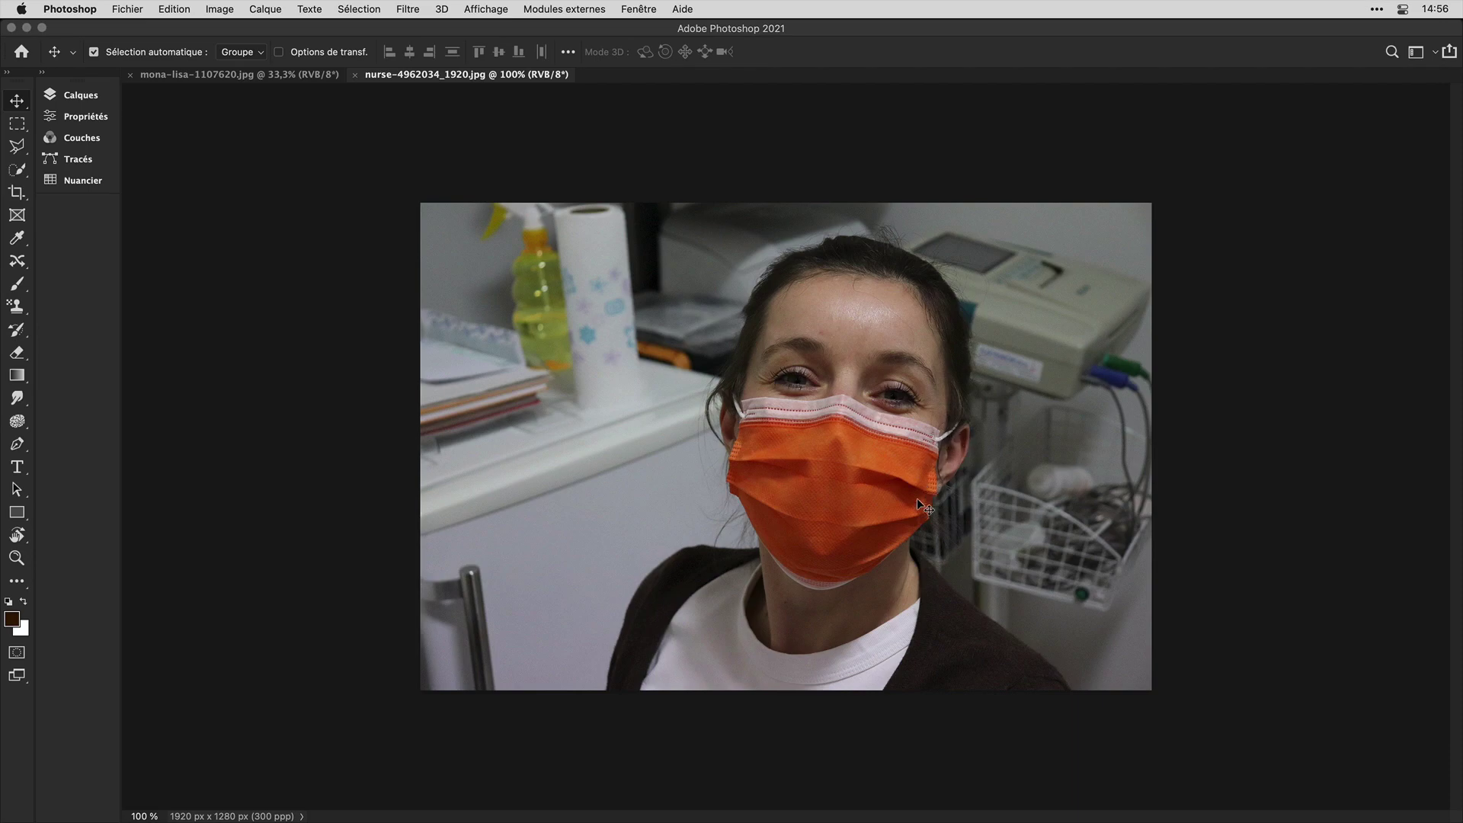
Step: Quick-select the nurse's orange mask and contract the selection slightly
{"action": "key", "text": "w"}
{"action": "left_click", "coordinate": [782, 466]}
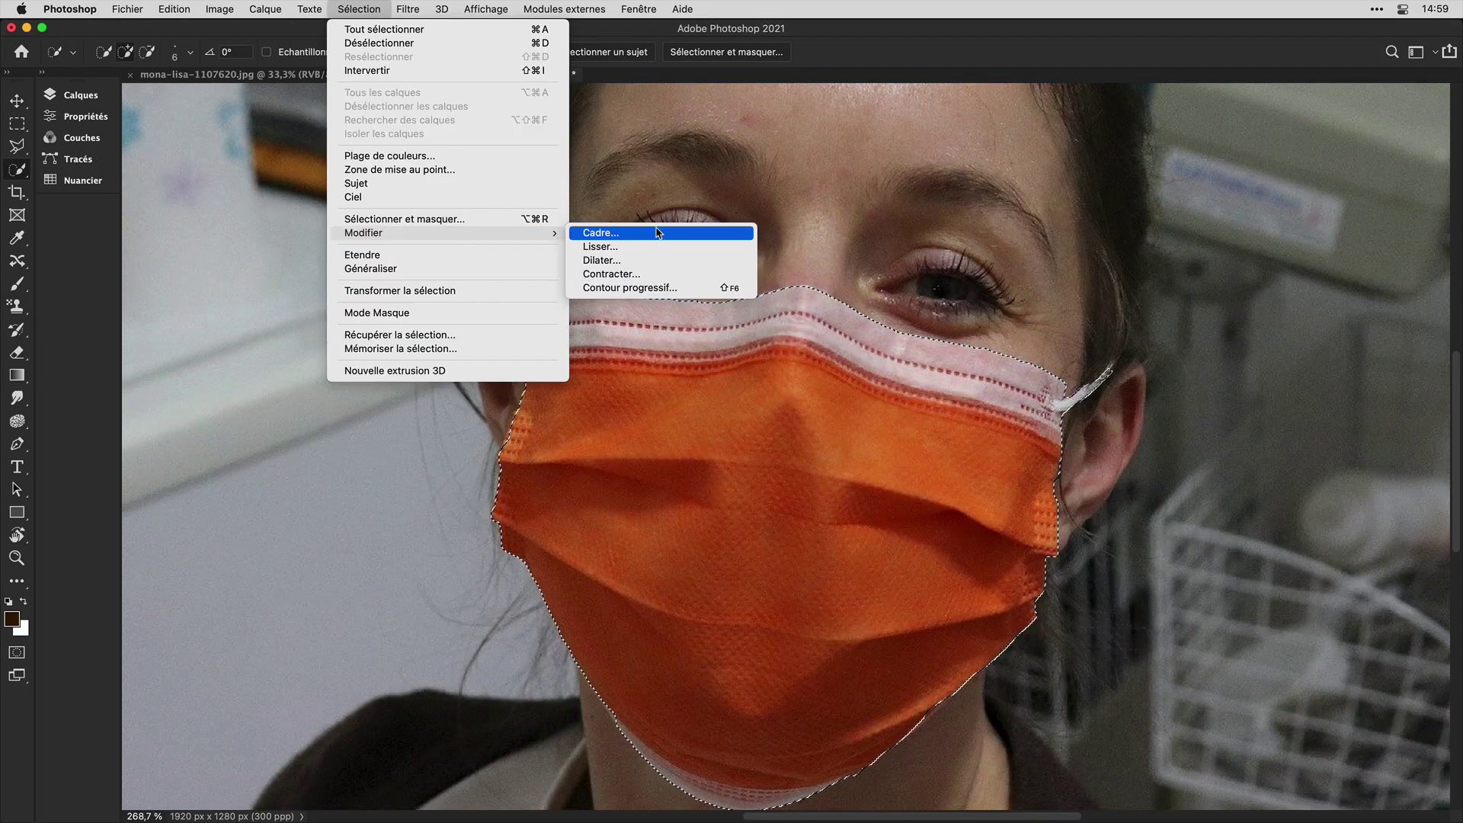
{"action": "left_click", "coordinate": [640, 273]}
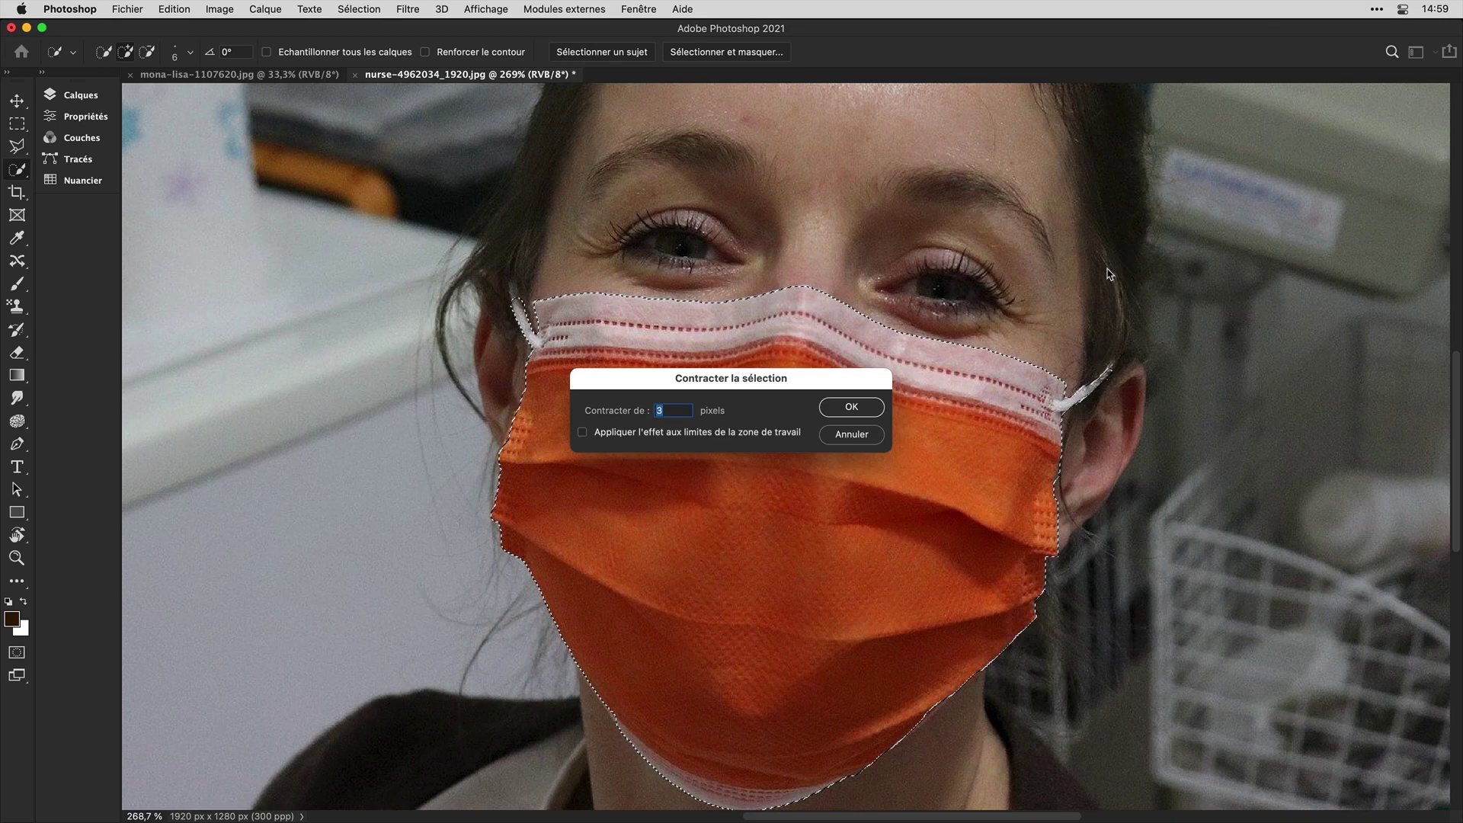
{"action": "key", "text": "Return"}
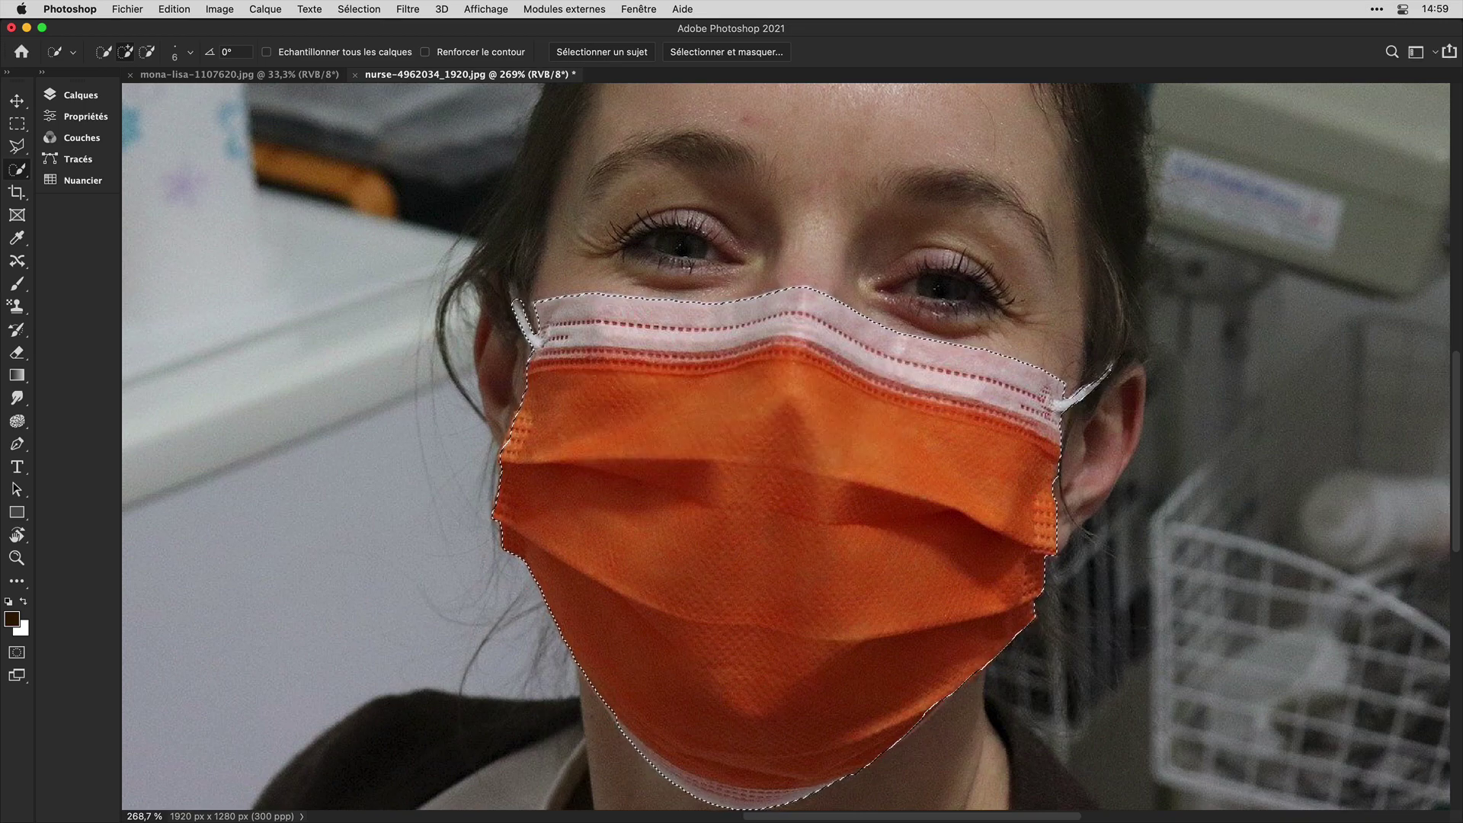
Step: Feather the mask selection by 1 pixel and copy it onto its own layer, Calque 1
{"action": "left_click", "coordinate": [359, 9]}
{"action": "mouse_move", "coordinate": [446, 233]}
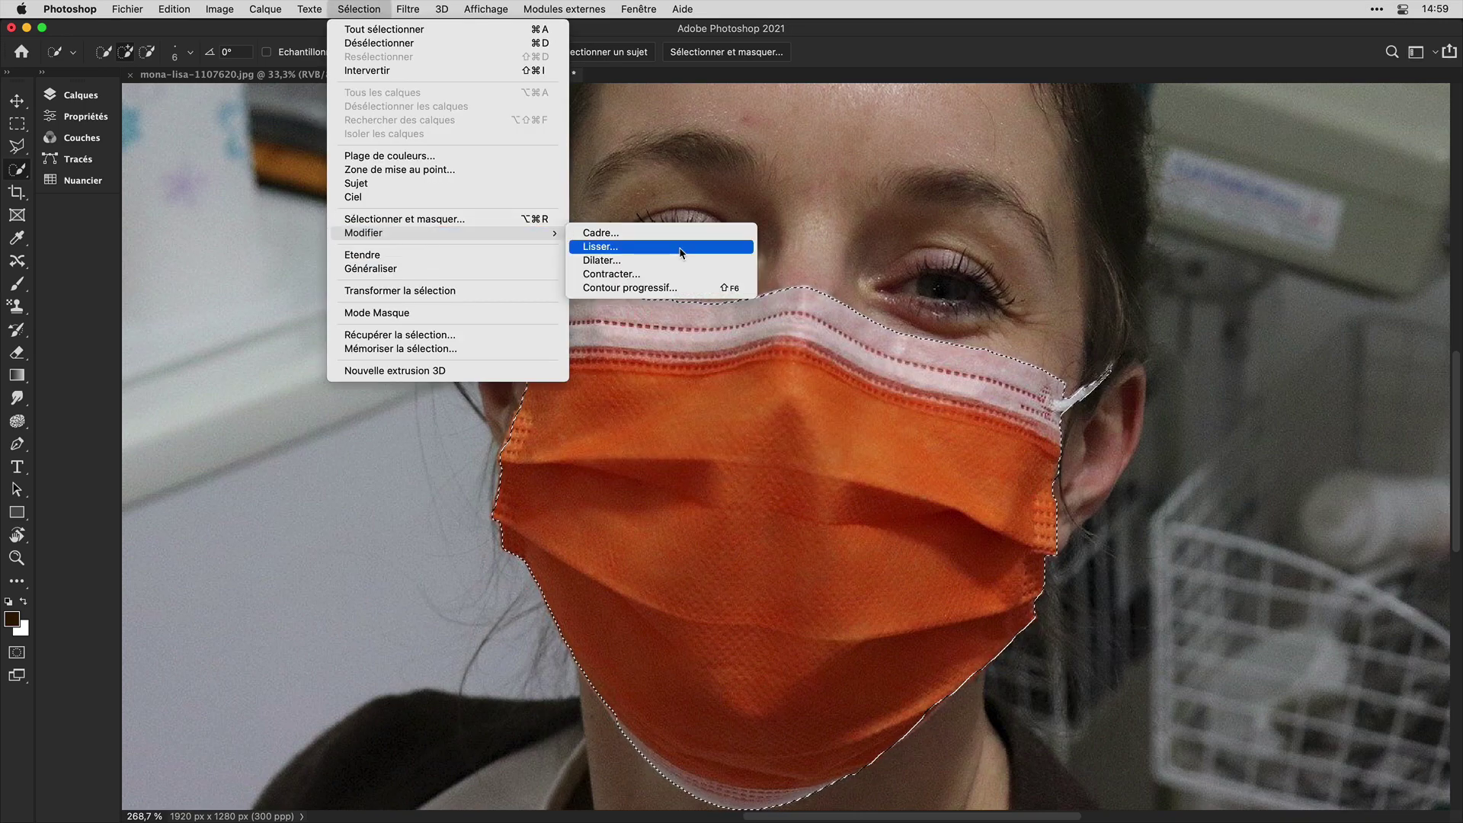
{"action": "left_click", "coordinate": [685, 288]}
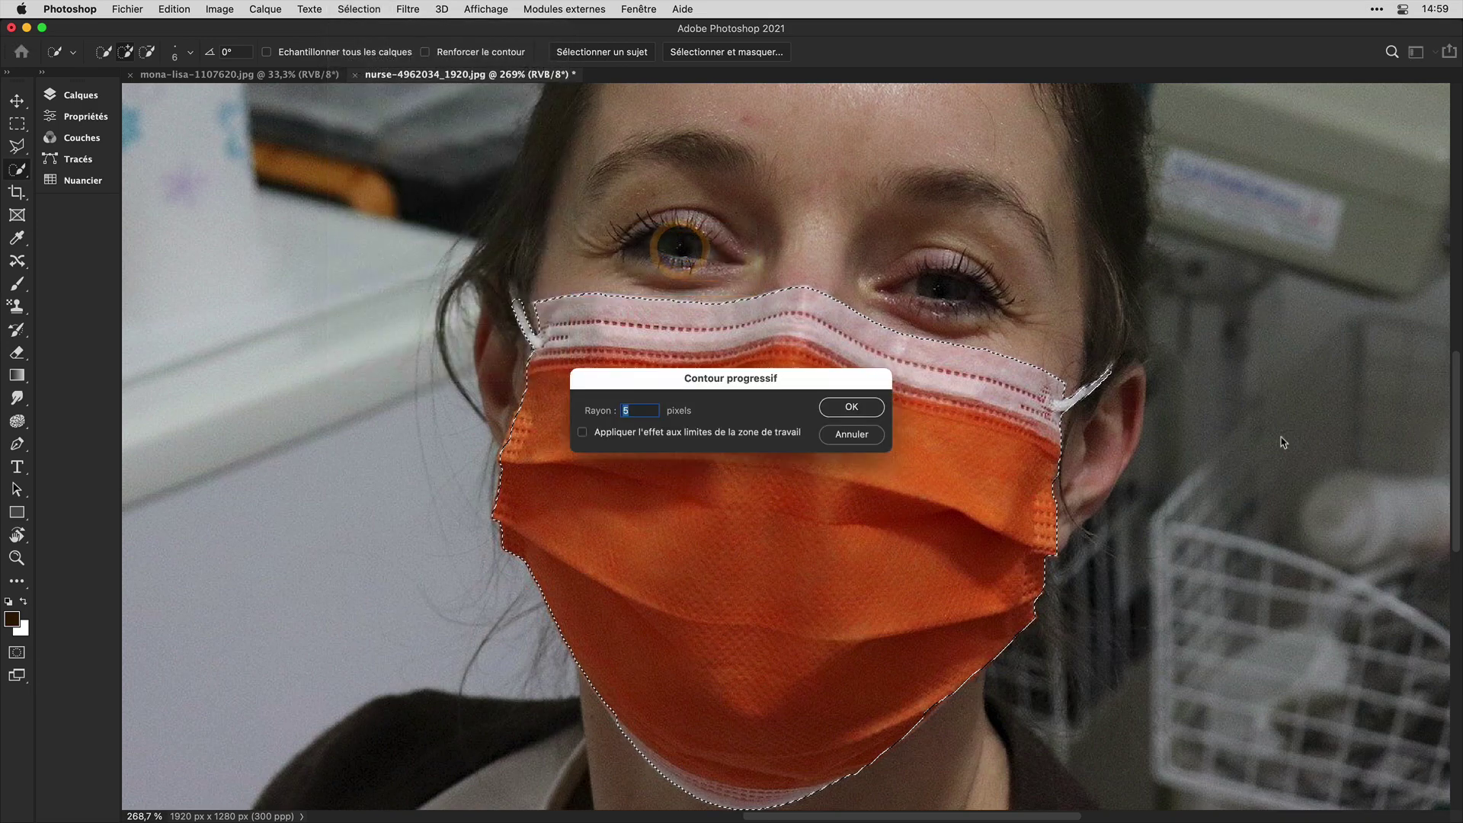
{"action": "type", "text": "1"}
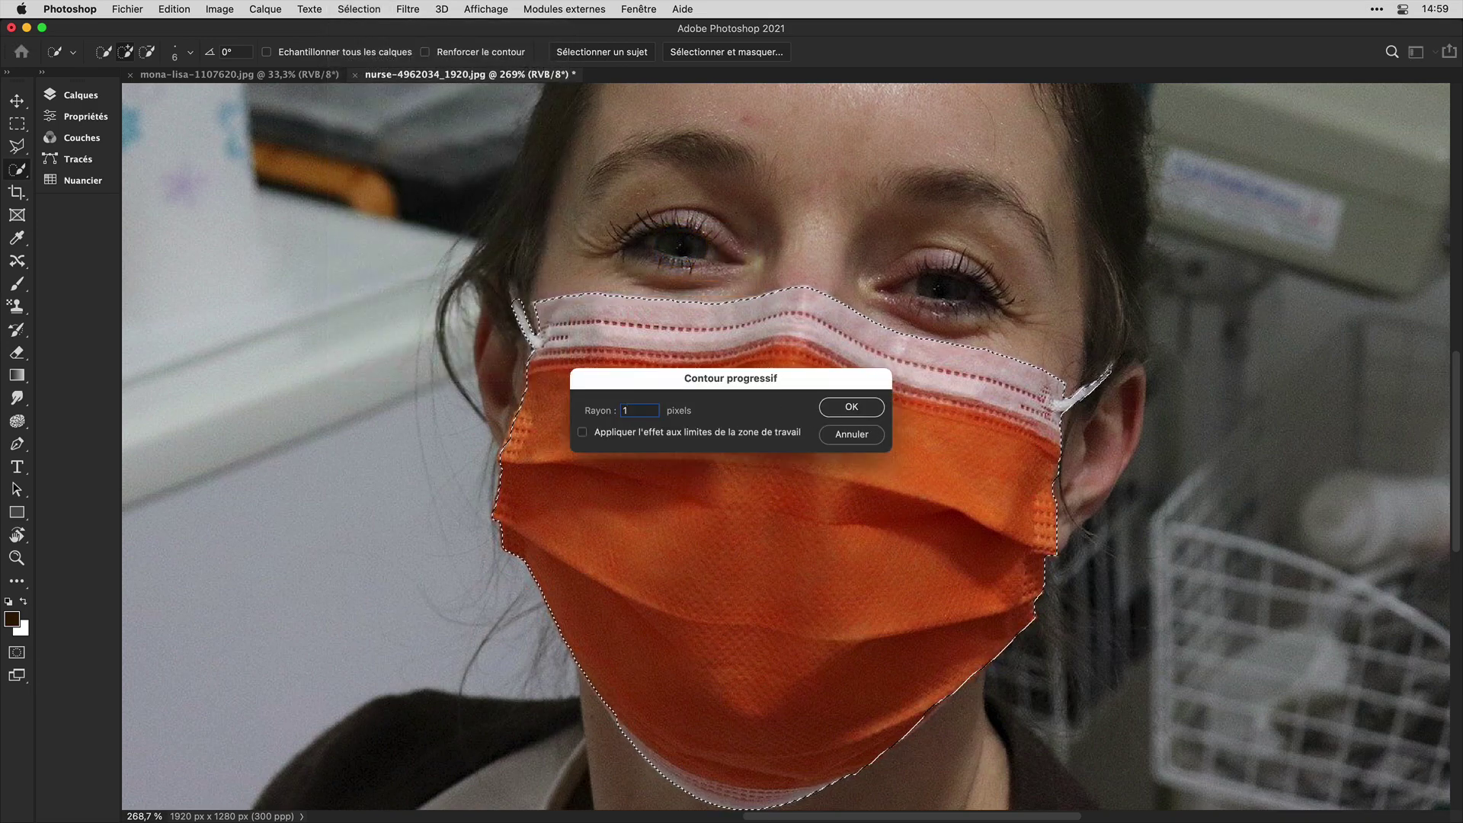
{"action": "key", "text": "Return"}
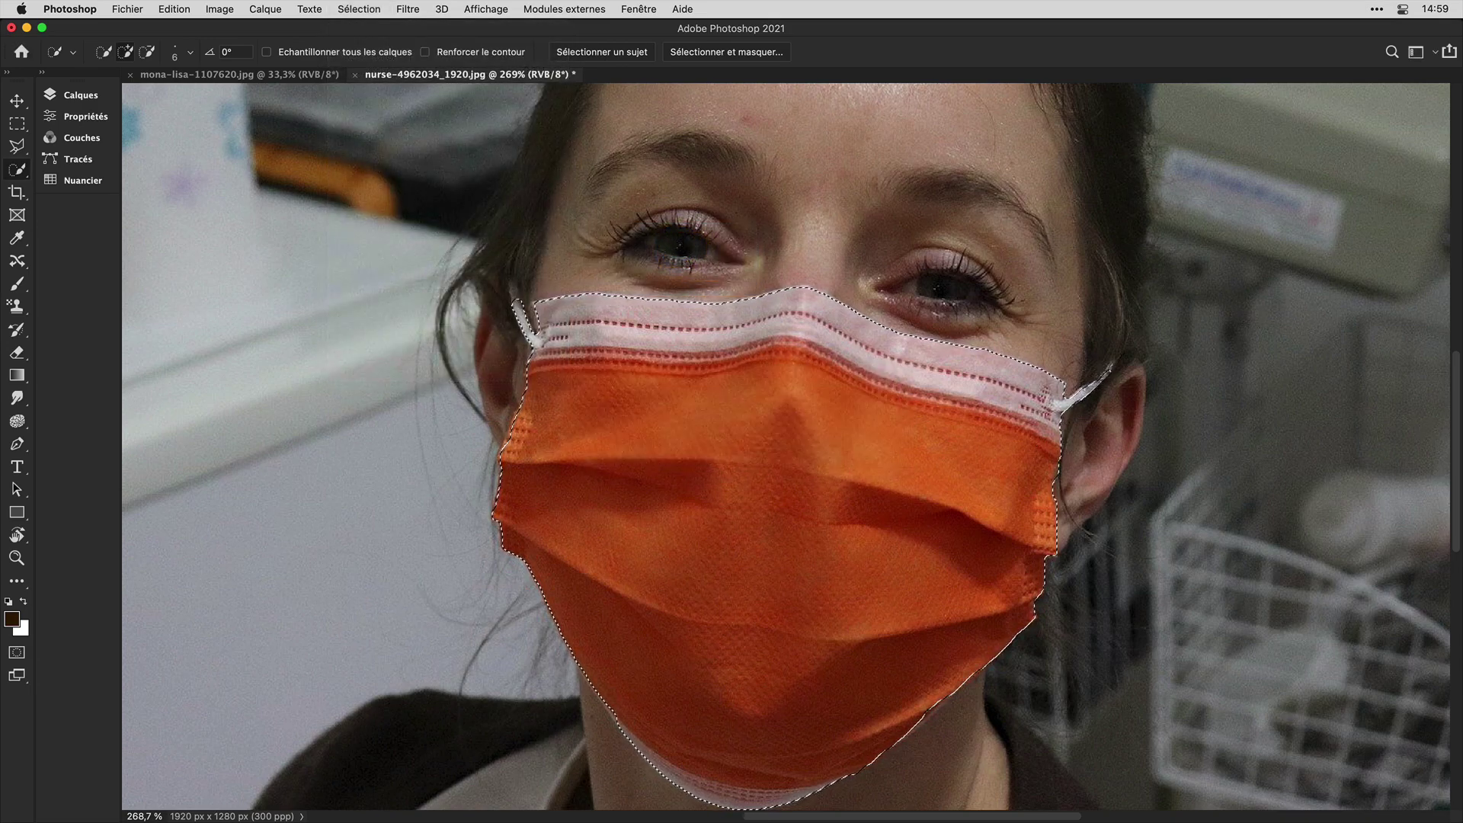
{"action": "left_click", "coordinate": [53, 94]}
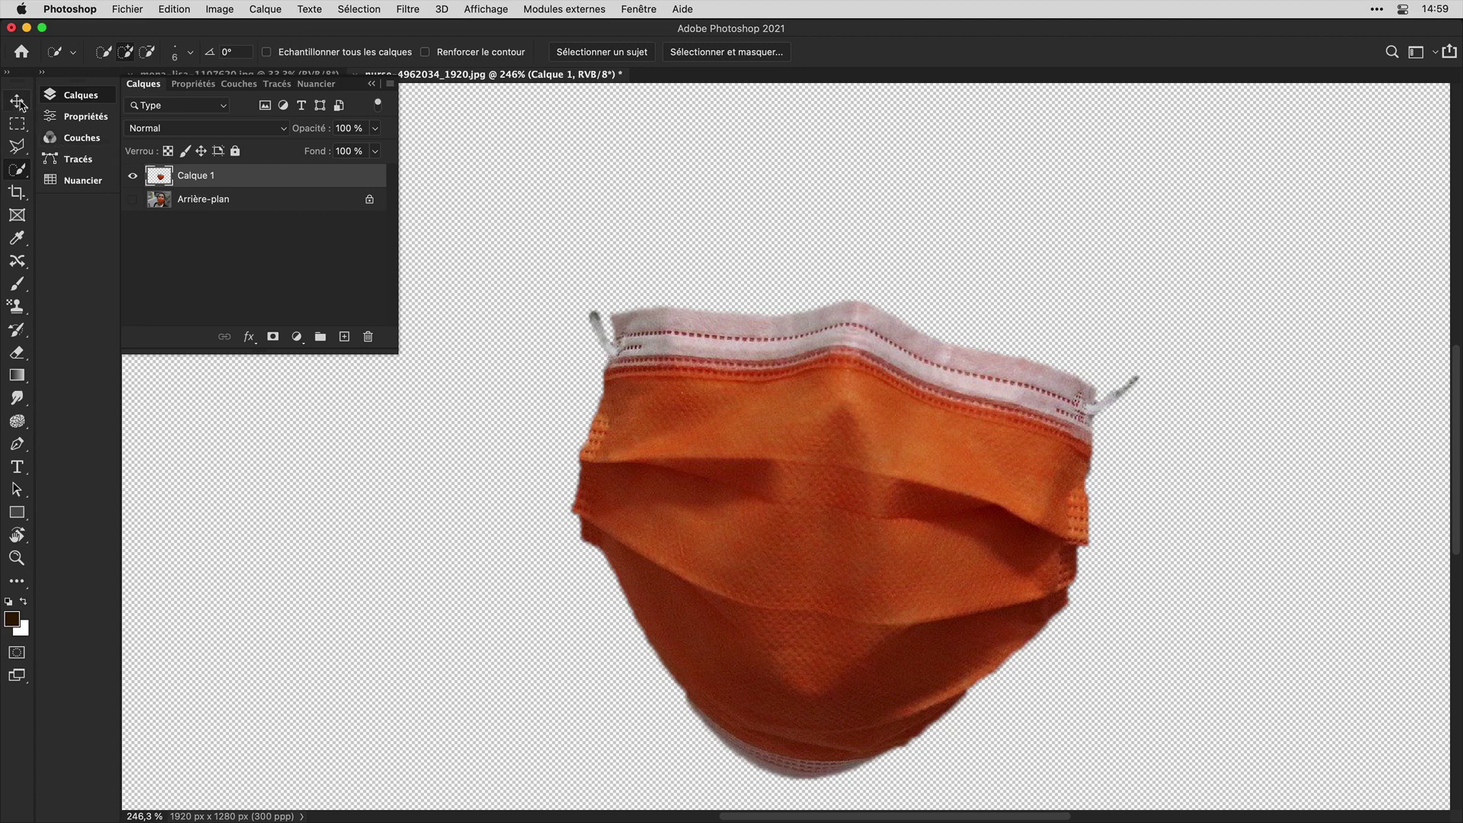
Step: Drag Calque 1 with the Move tool into the Mona Lisa document
{"action": "left_click", "coordinate": [19, 102]}
{"action": "left_click", "coordinate": [371, 83]}
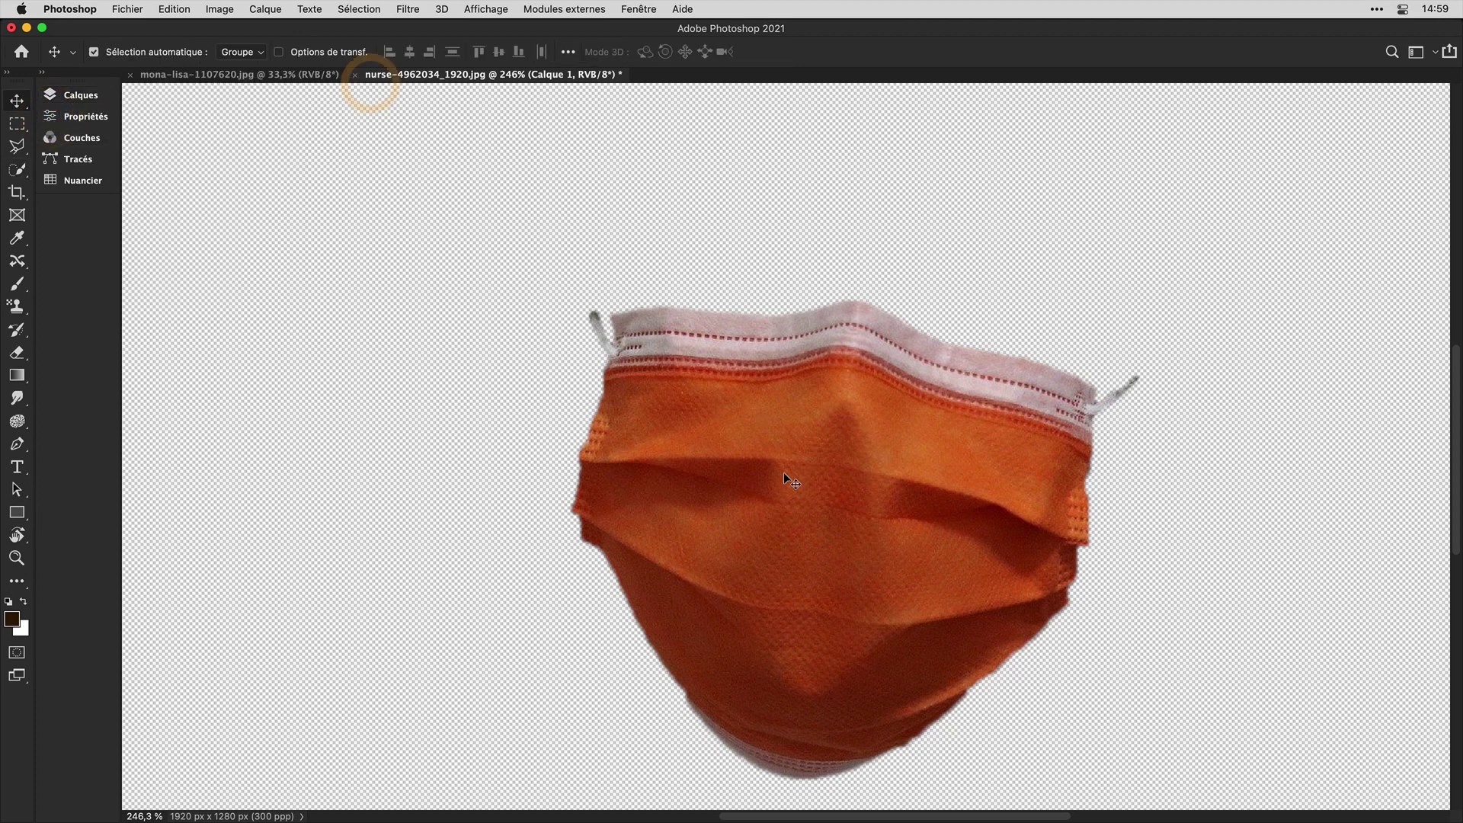
{"action": "left_click_drag", "start_coordinate": [783, 472], "coordinate": [259, 93]}
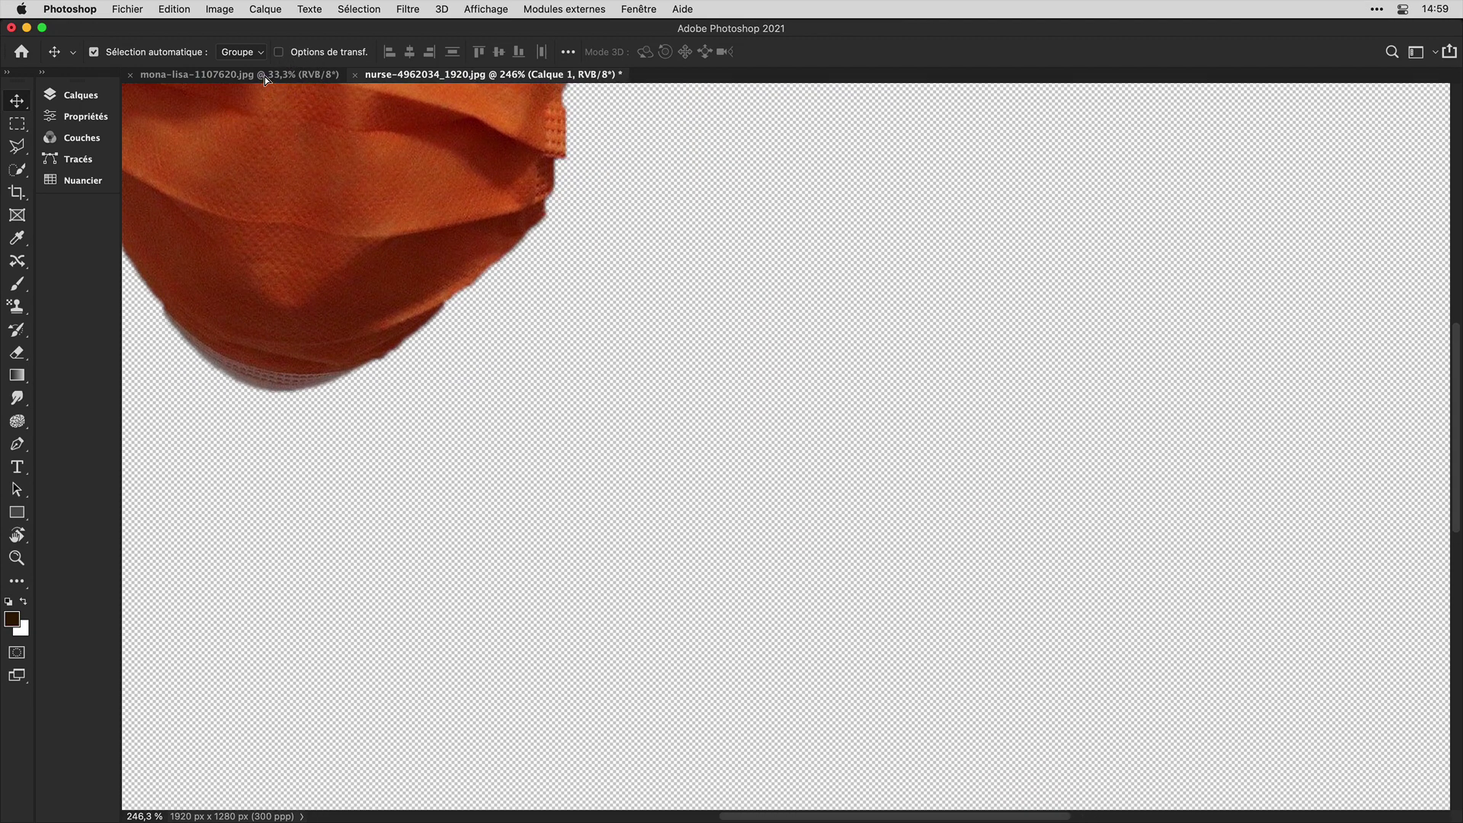
{"action": "left_click_drag", "start_coordinate": [259, 93], "coordinate": [463, 277]}
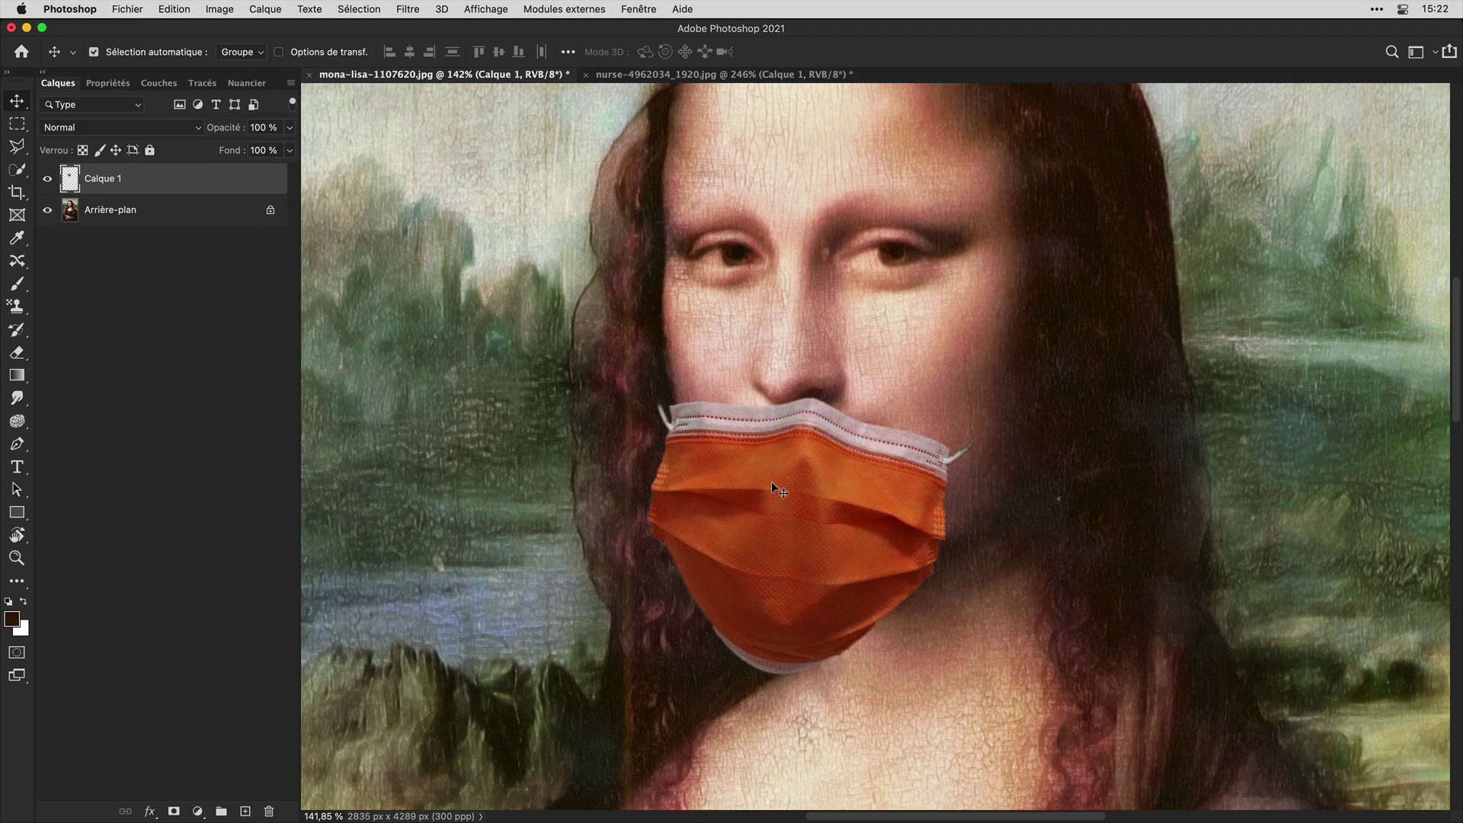
Step: Try enlarging the mask and tilting it about -11° over her face, then cancel the transform
{"action": "key", "text": "ctrl+t"}
{"action": "left_click_drag", "start_coordinate": [771, 488], "coordinate": [777, 411]}
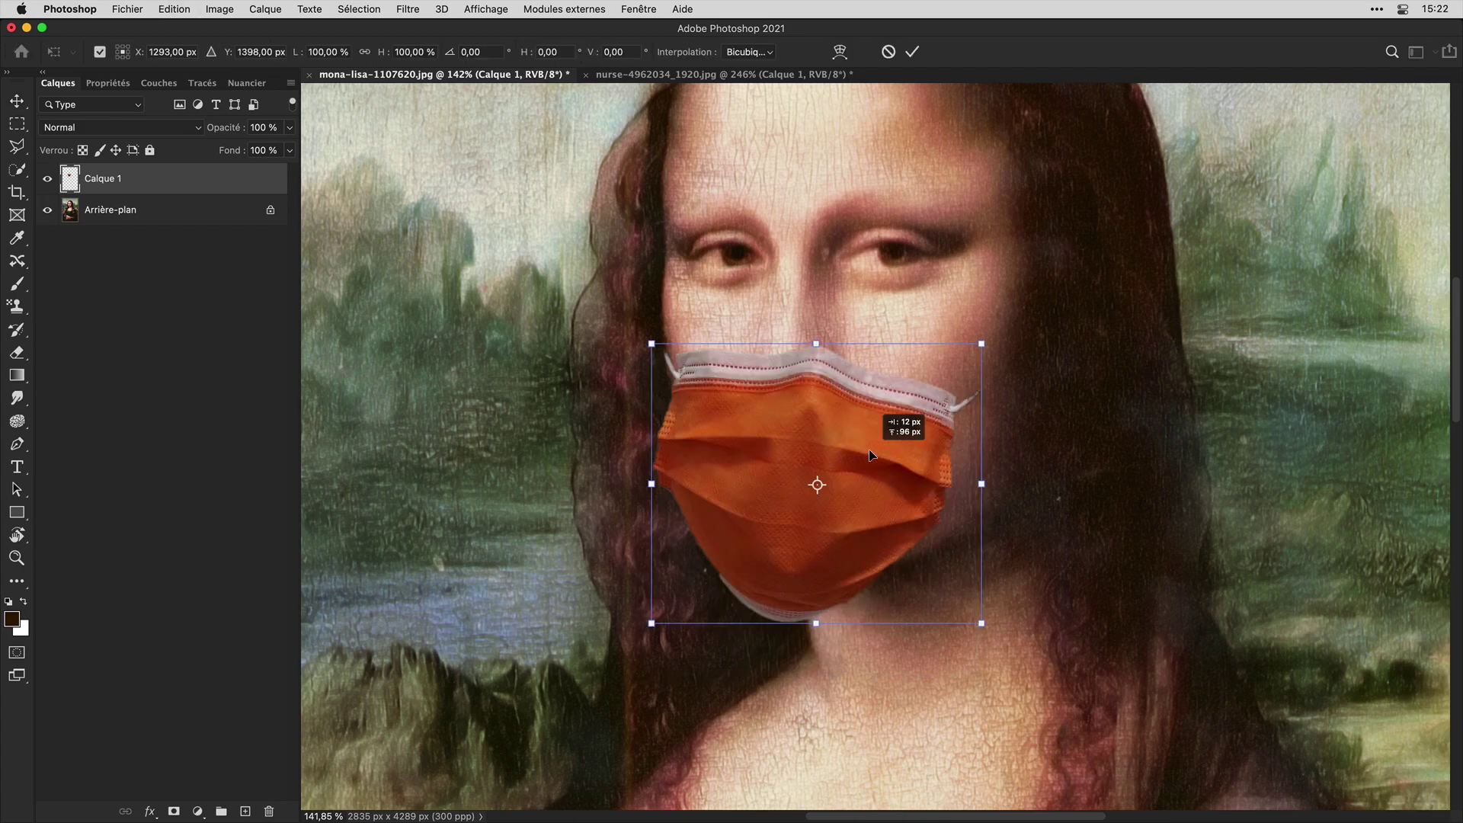
{"action": "left_click_drag", "start_coordinate": [979, 594], "coordinate": [998, 581]}
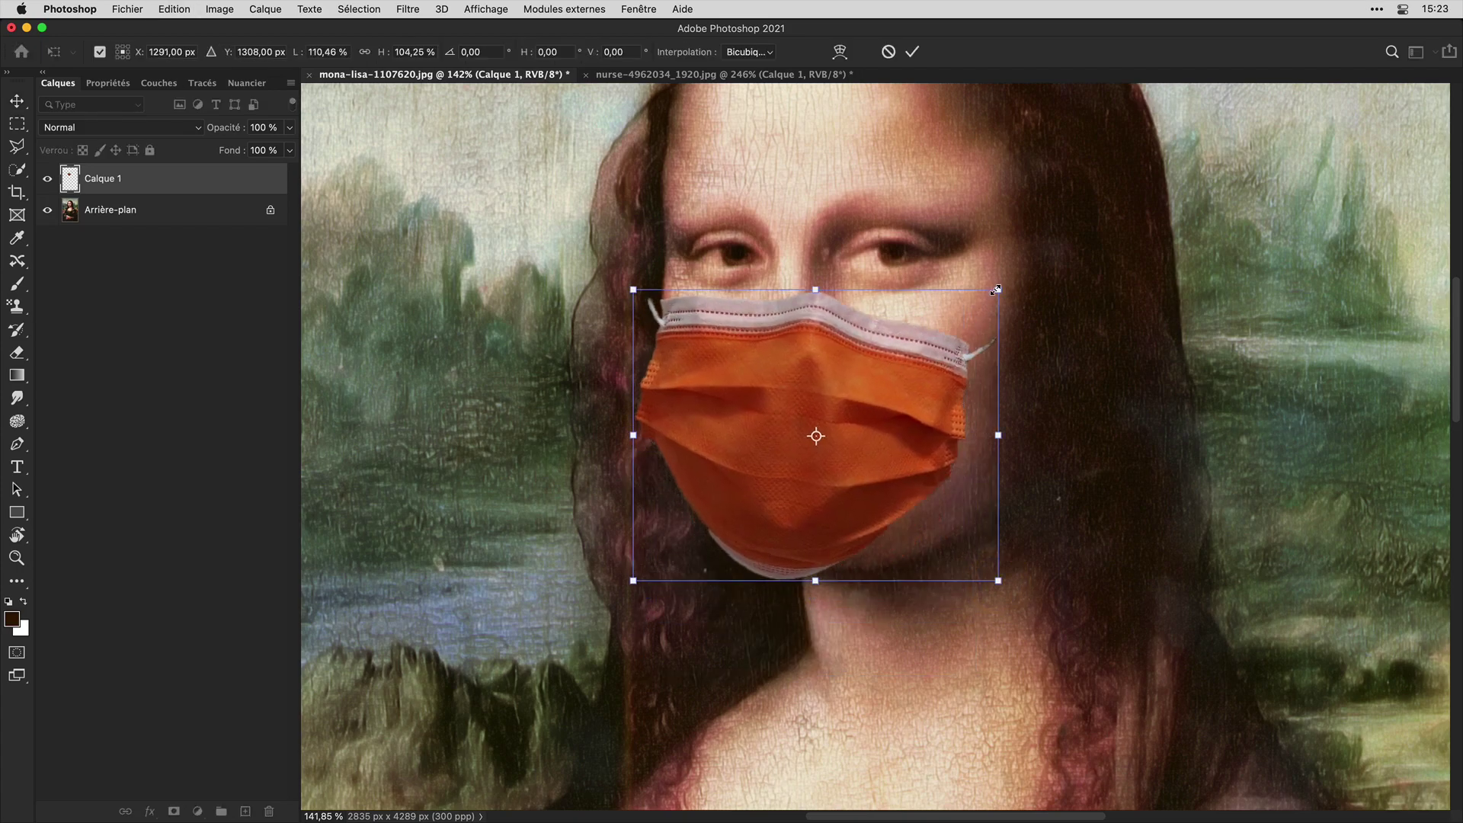
{"action": "left_click_drag", "start_coordinate": [995, 290], "coordinate": [1042, 239]}
{"action": "left_click_drag", "start_coordinate": [904, 431], "coordinate": [901, 487]}
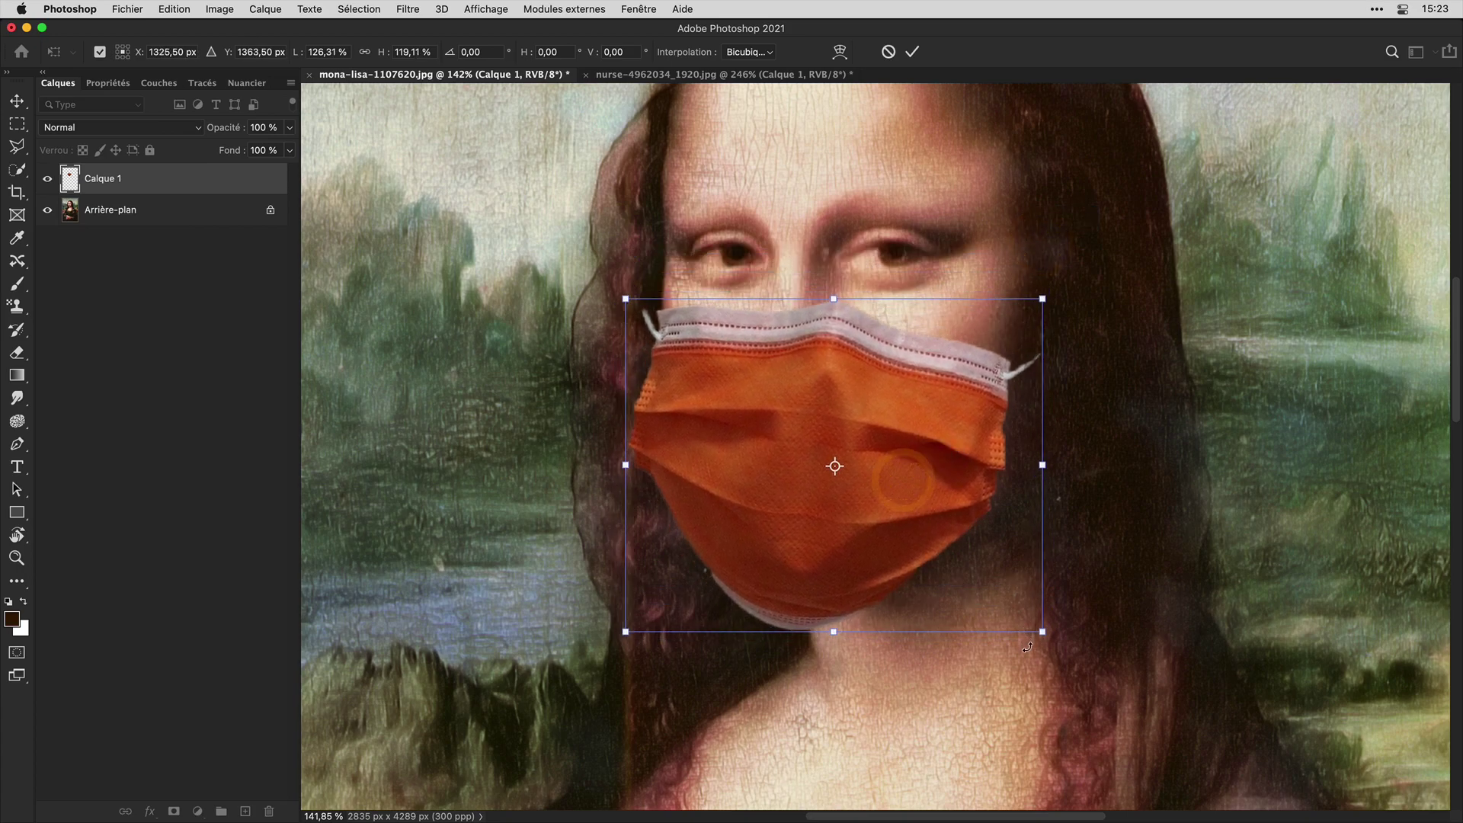
{"action": "left_click_drag", "start_coordinate": [1027, 646], "coordinate": [1066, 610]}
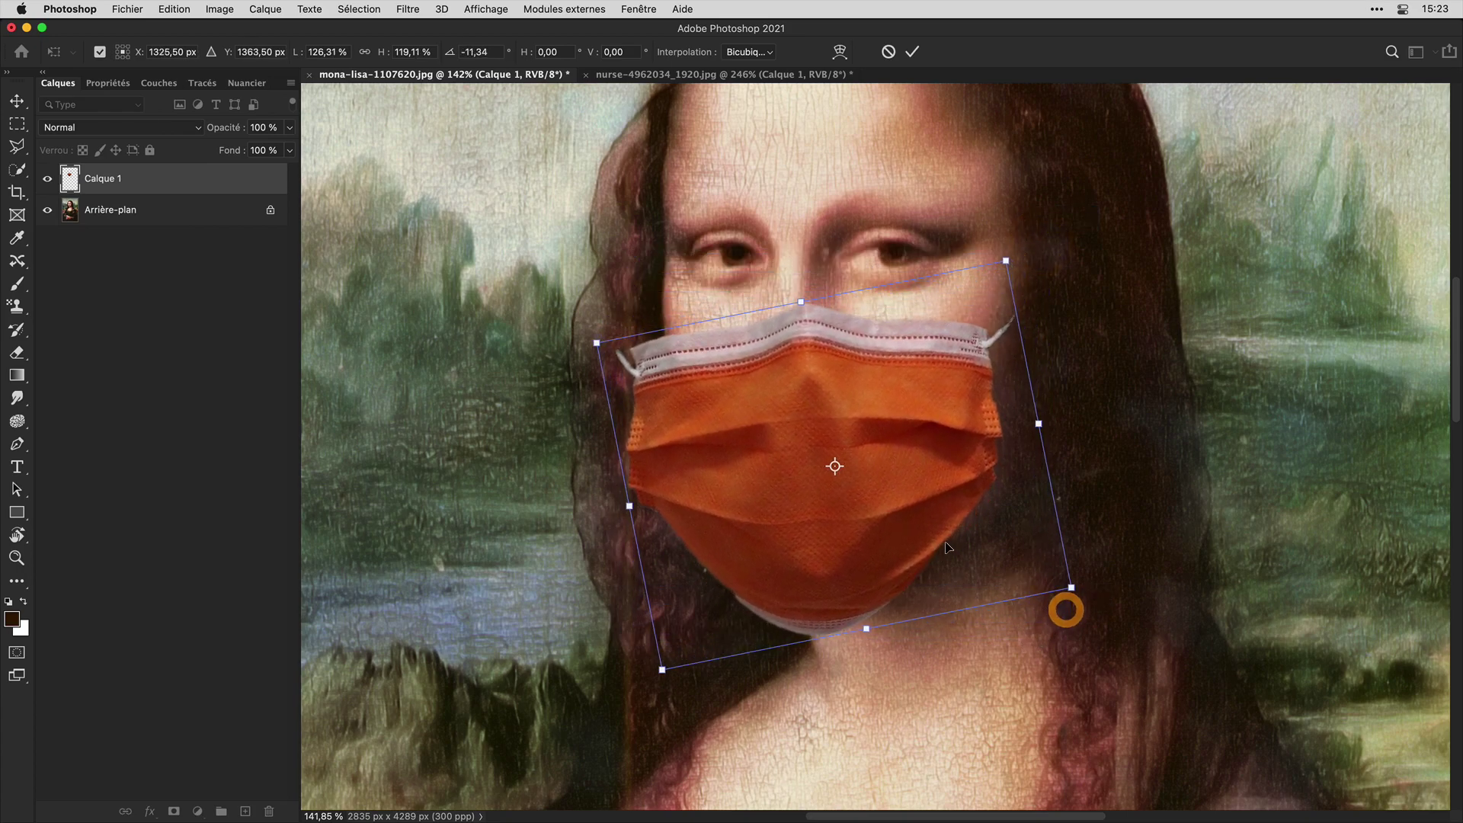
{"action": "left_click_drag", "start_coordinate": [948, 547], "coordinate": [942, 533]}
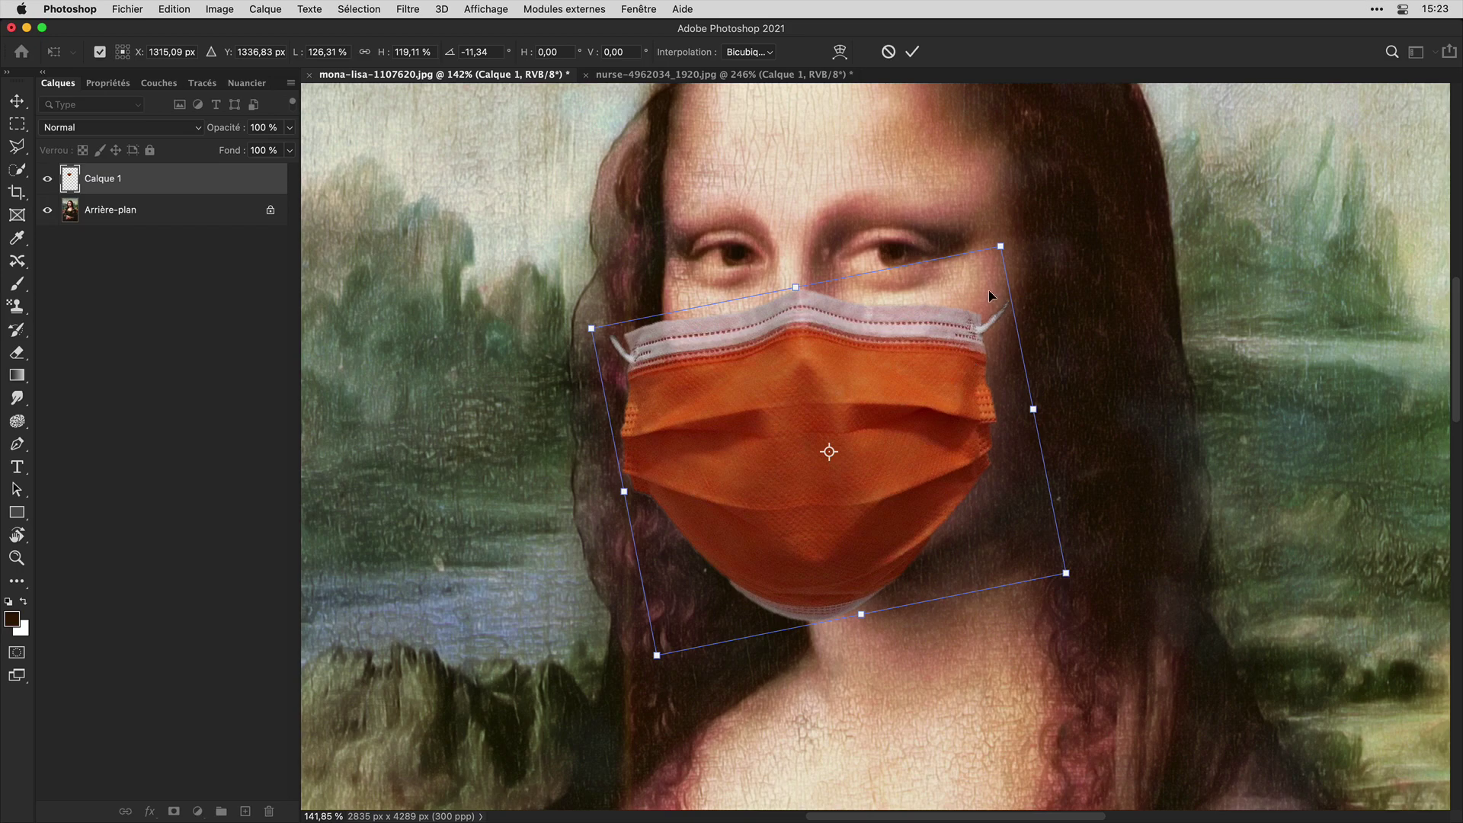
{"action": "left_click", "coordinate": [885, 52]}
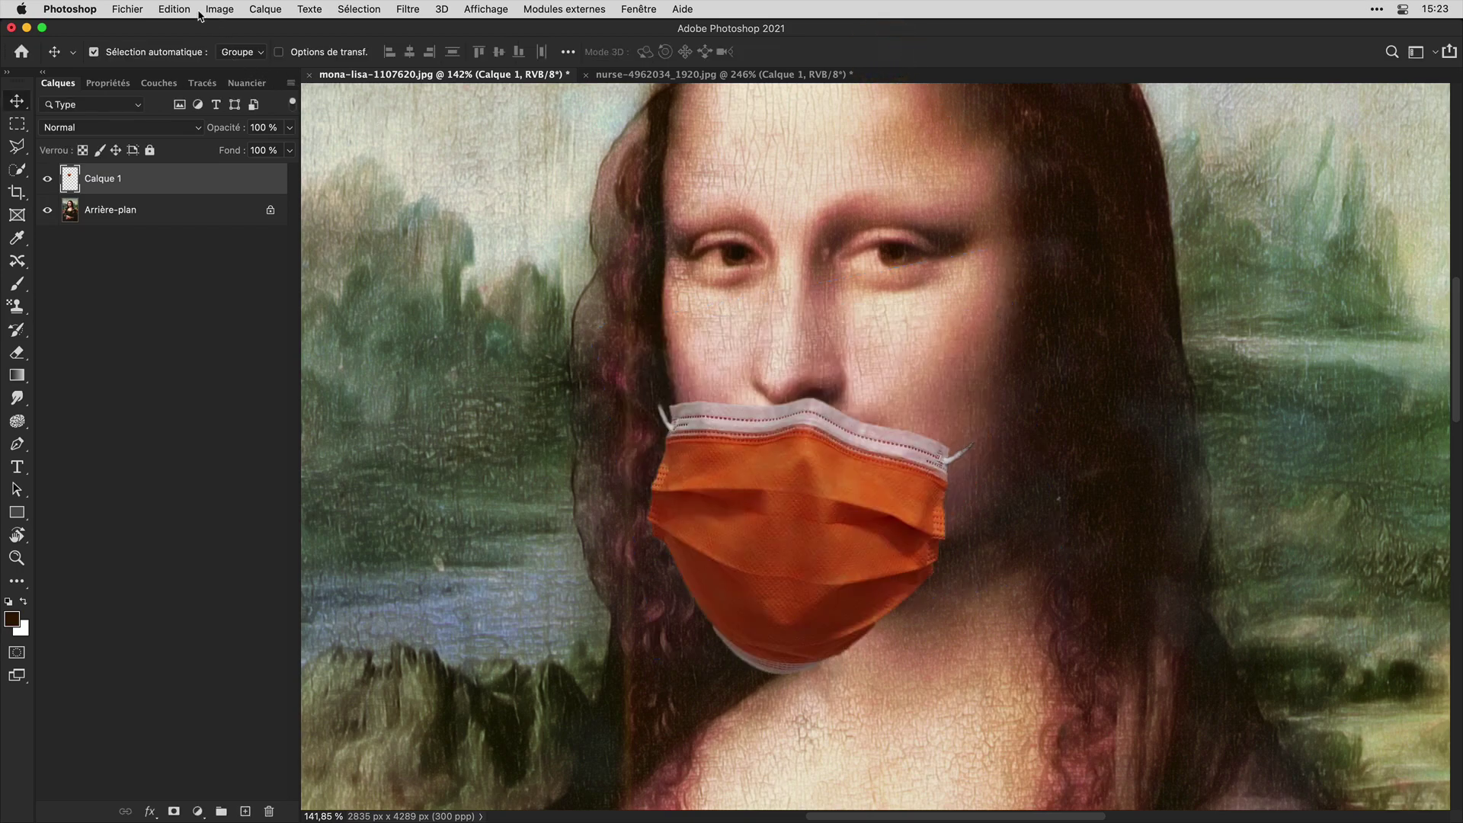
Step: Flip the mask layer horizontally and move it up over her nose and mouth
{"action": "left_click", "coordinate": [170, 9]}
{"action": "mouse_move", "coordinate": [201, 345]}
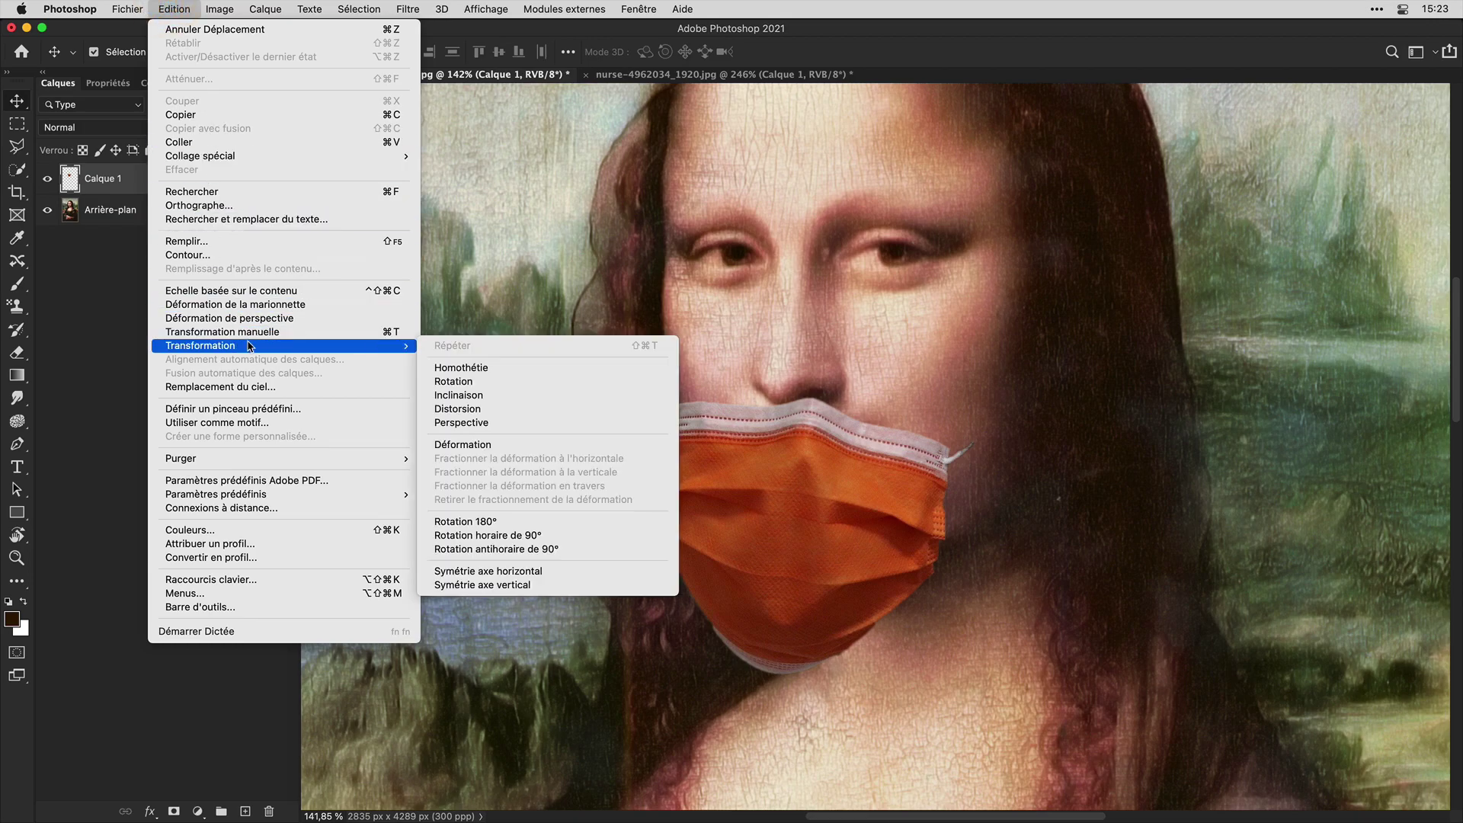
{"action": "left_click", "coordinate": [629, 571]}
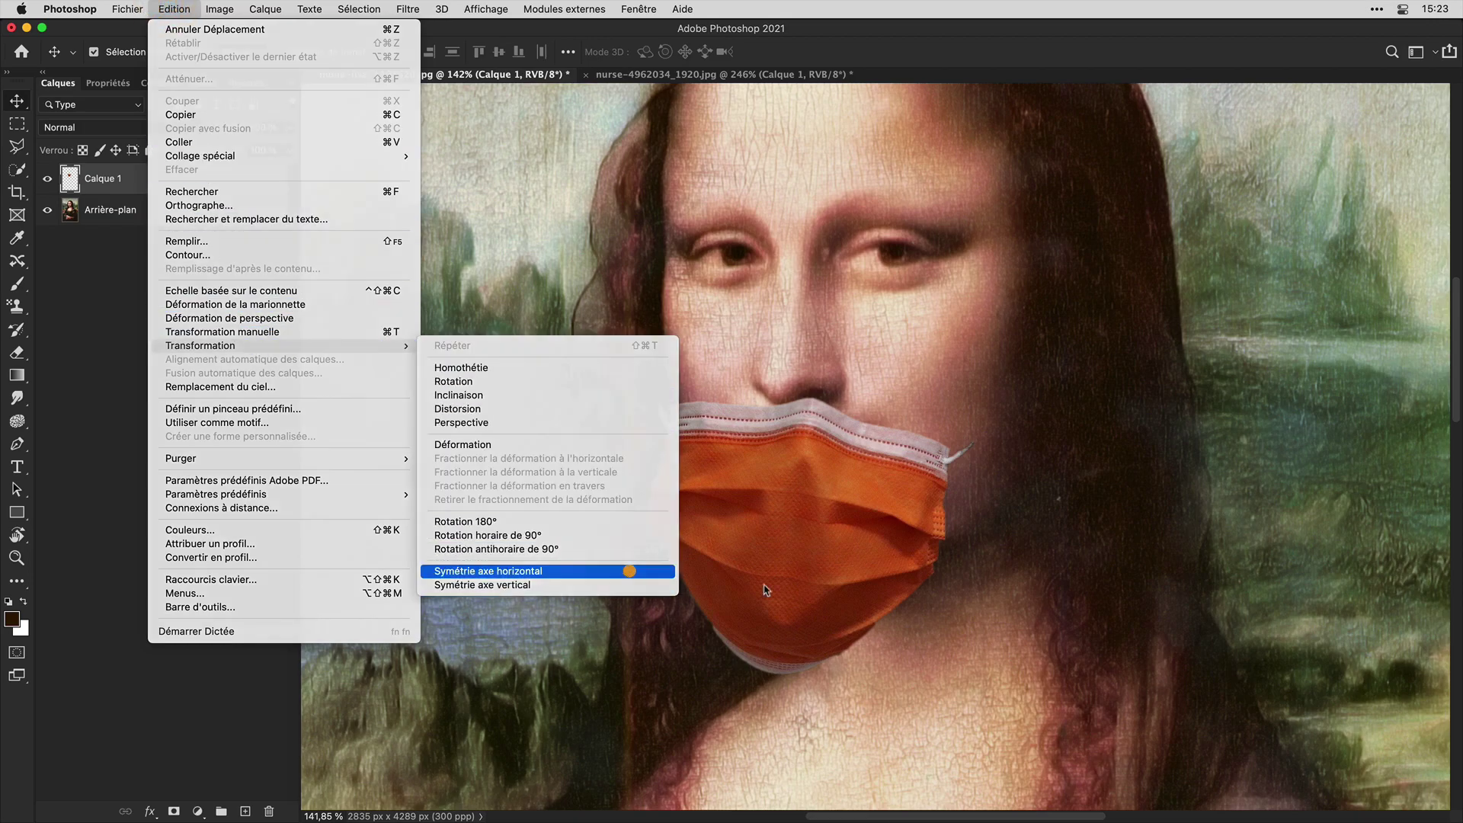
{"action": "left_click_drag", "start_coordinate": [853, 570], "coordinate": [847, 481]}
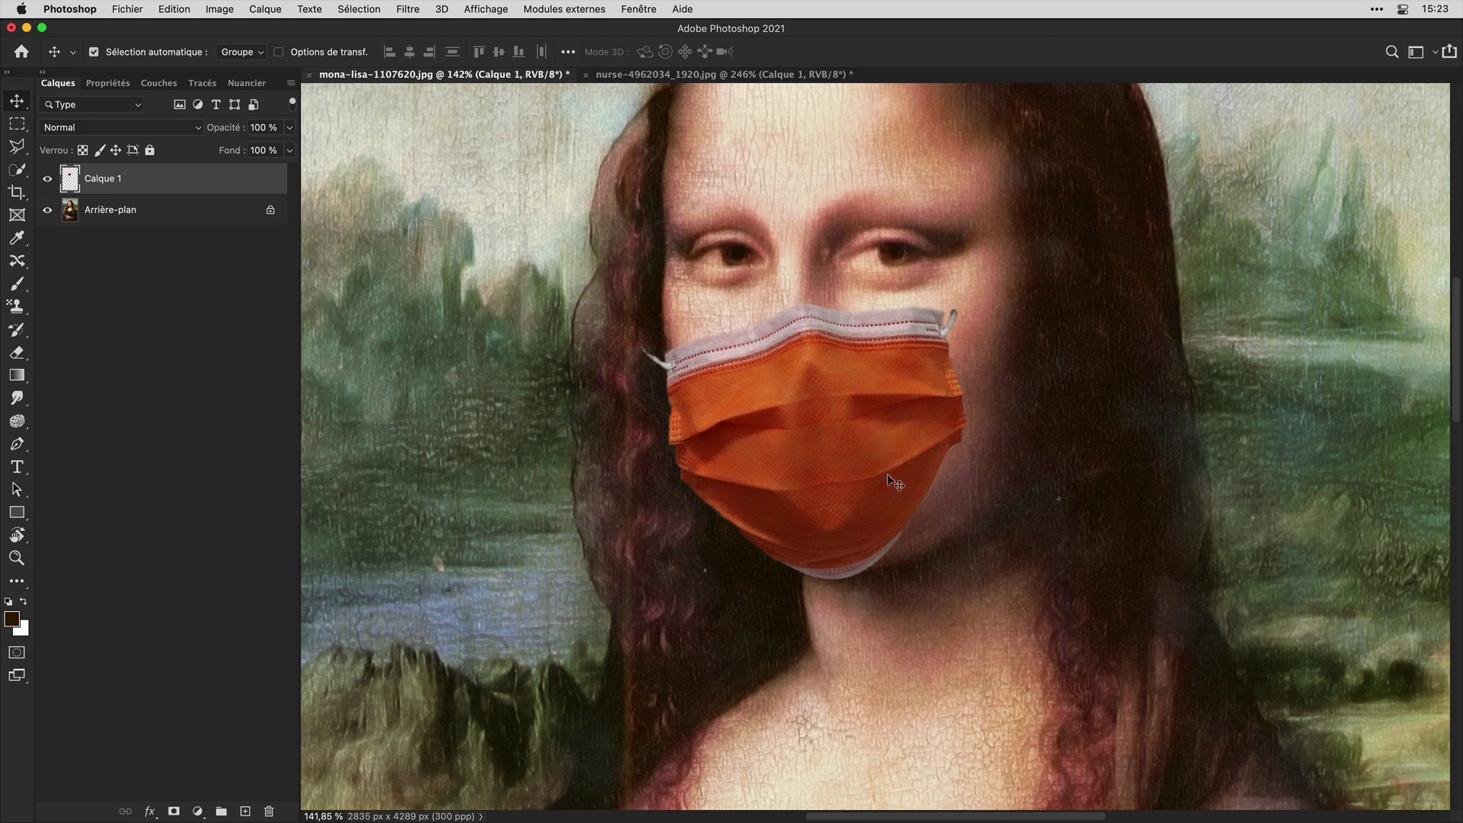
Step: Scale the mask to about 115%, tilt it 1.6° and commit the transform
{"action": "key", "text": "super+t"}
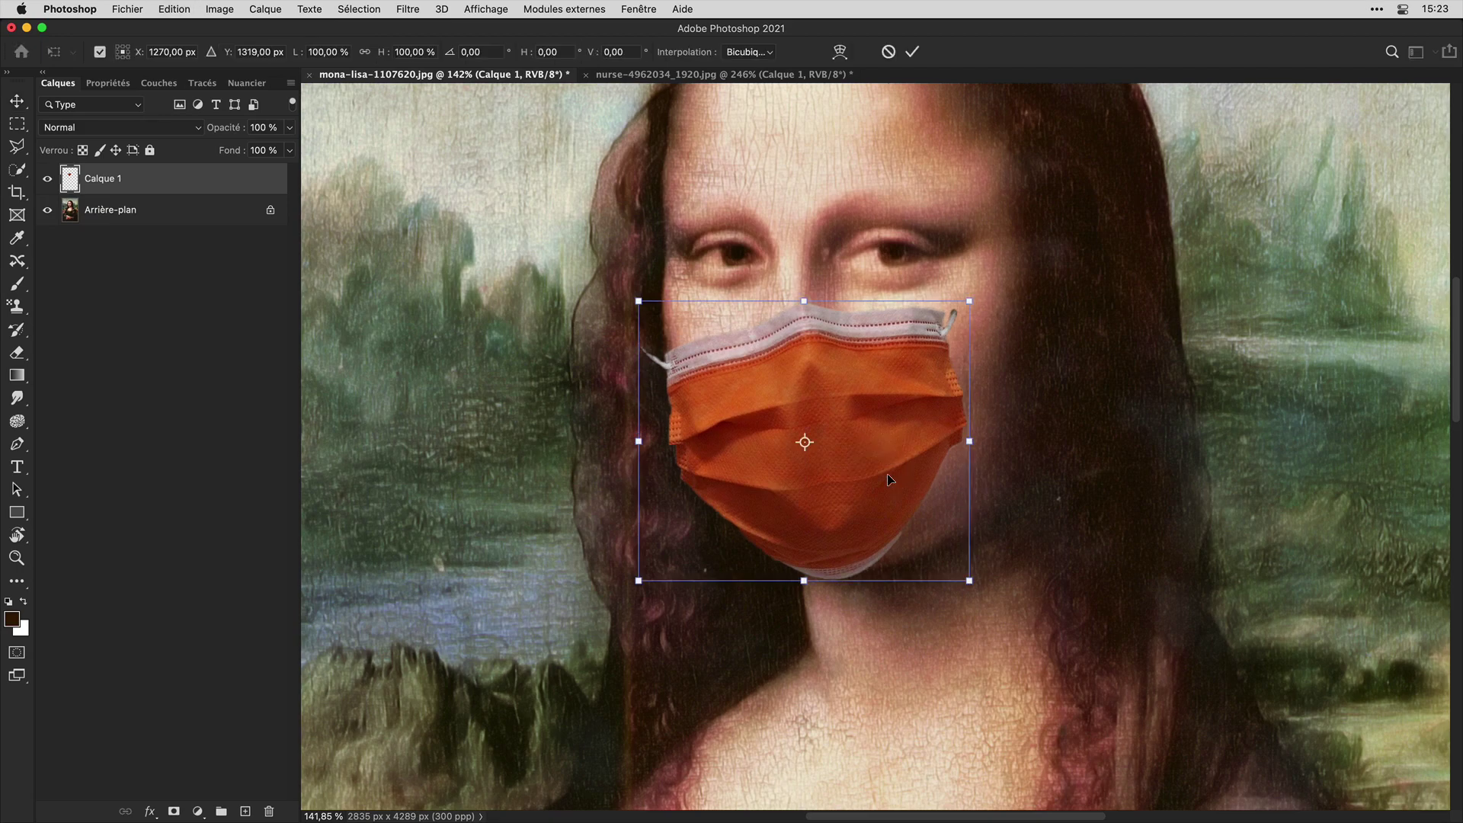
{"action": "mouse_move", "coordinate": [968, 298]}
{"action": "left_mouse_down"}
{"action": "mouse_move", "coordinate": [1058, 250]}
{"action": "mouse_move", "coordinate": [1018, 297]}
{"action": "left_mouse_up"}
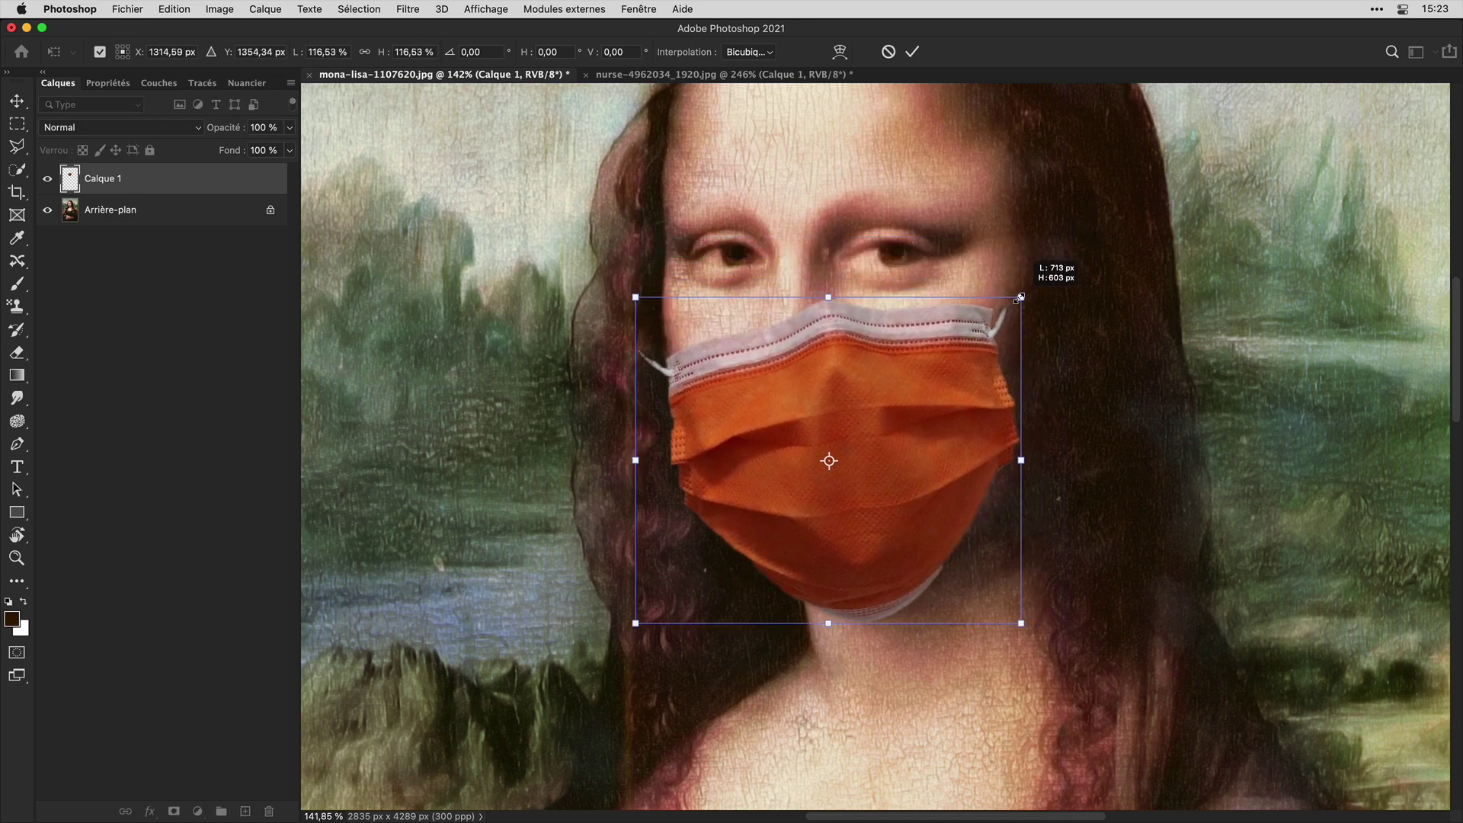
{"action": "left_click_drag", "start_coordinate": [994, 398], "coordinate": [972, 402]}
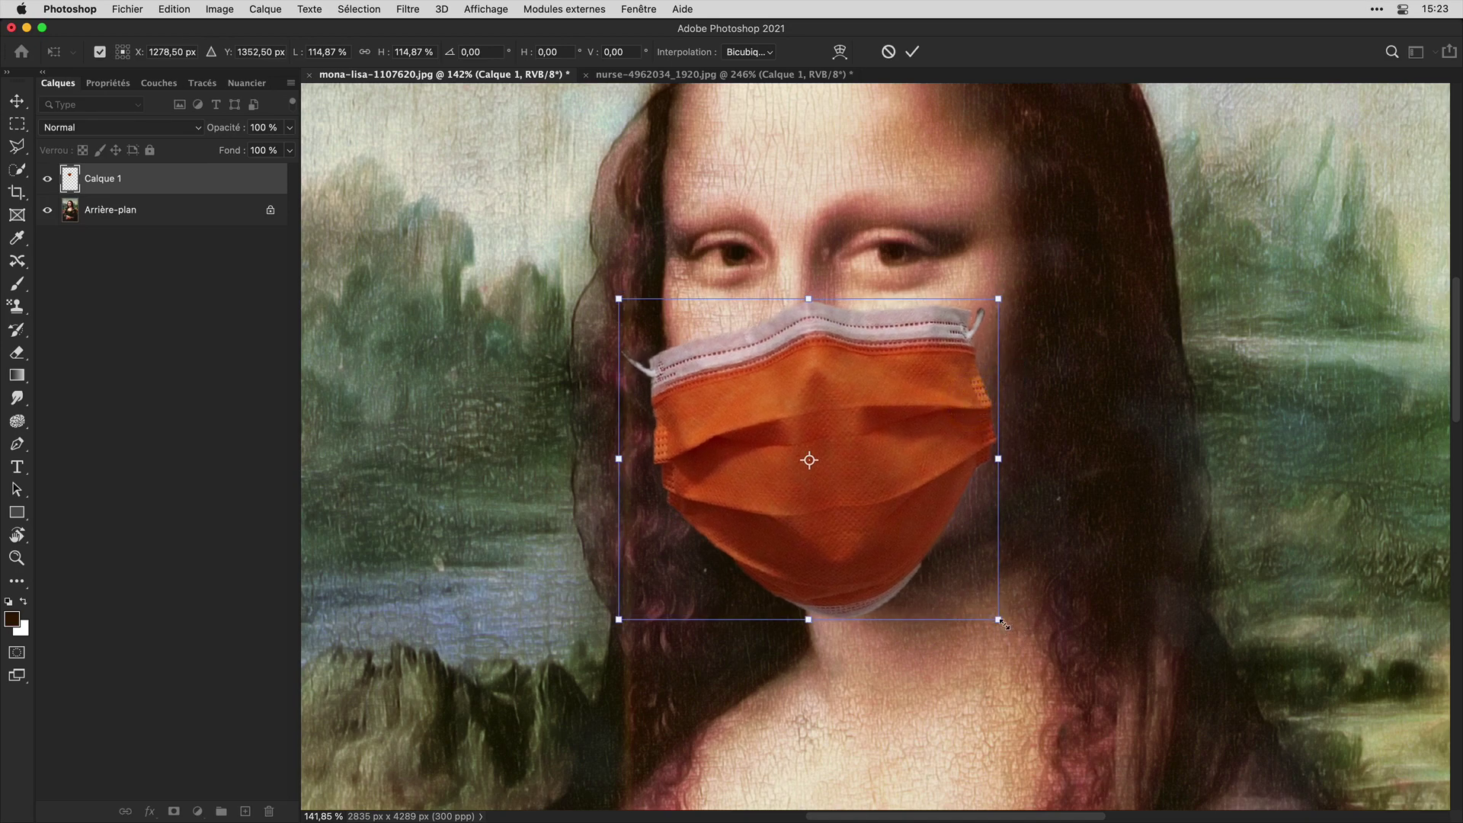
{"action": "left_click_drag", "start_coordinate": [1002, 623], "coordinate": [985, 635]}
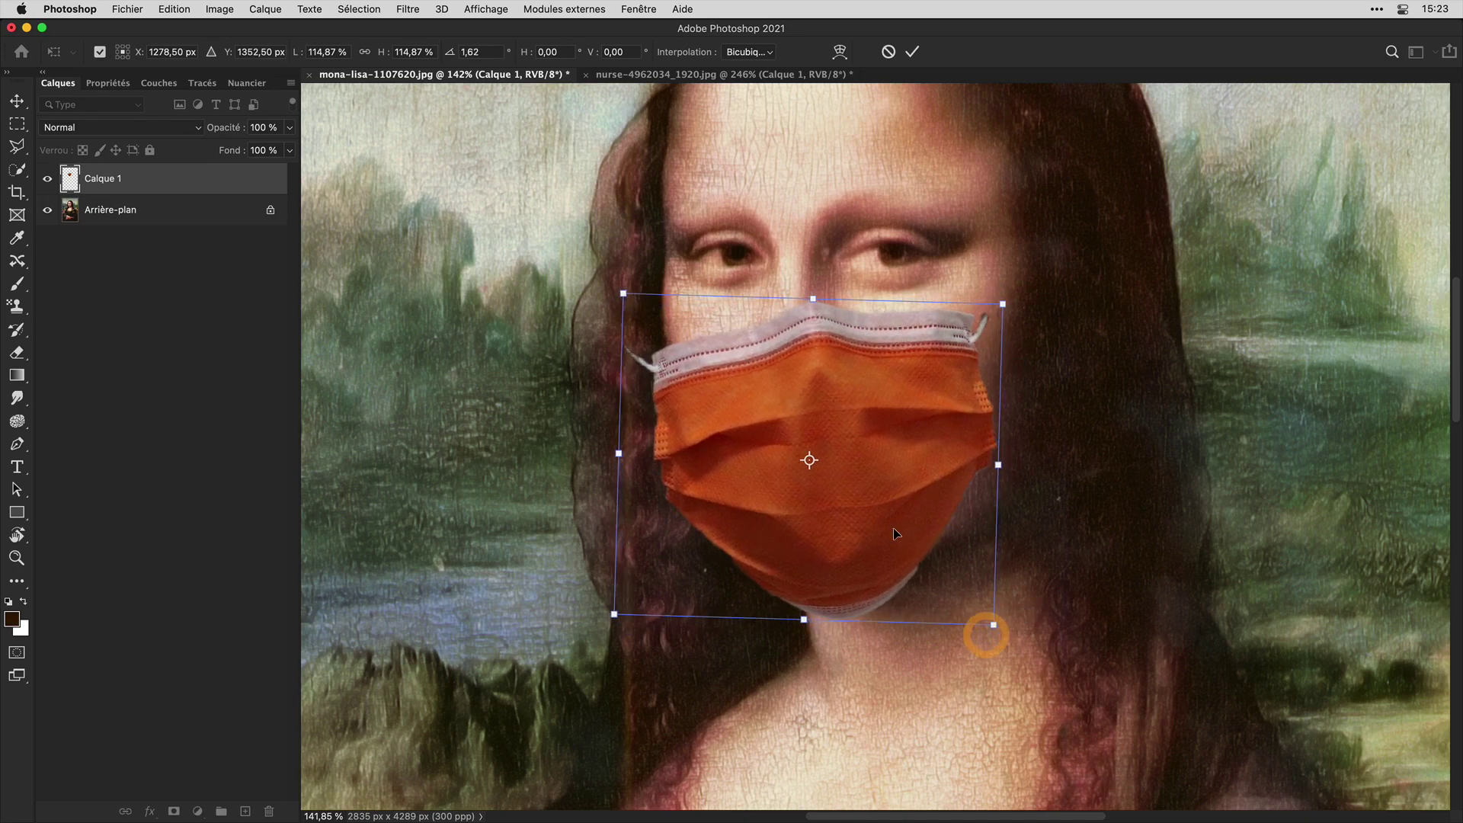
{"action": "left_click_drag", "start_coordinate": [893, 527], "coordinate": [886, 522]}
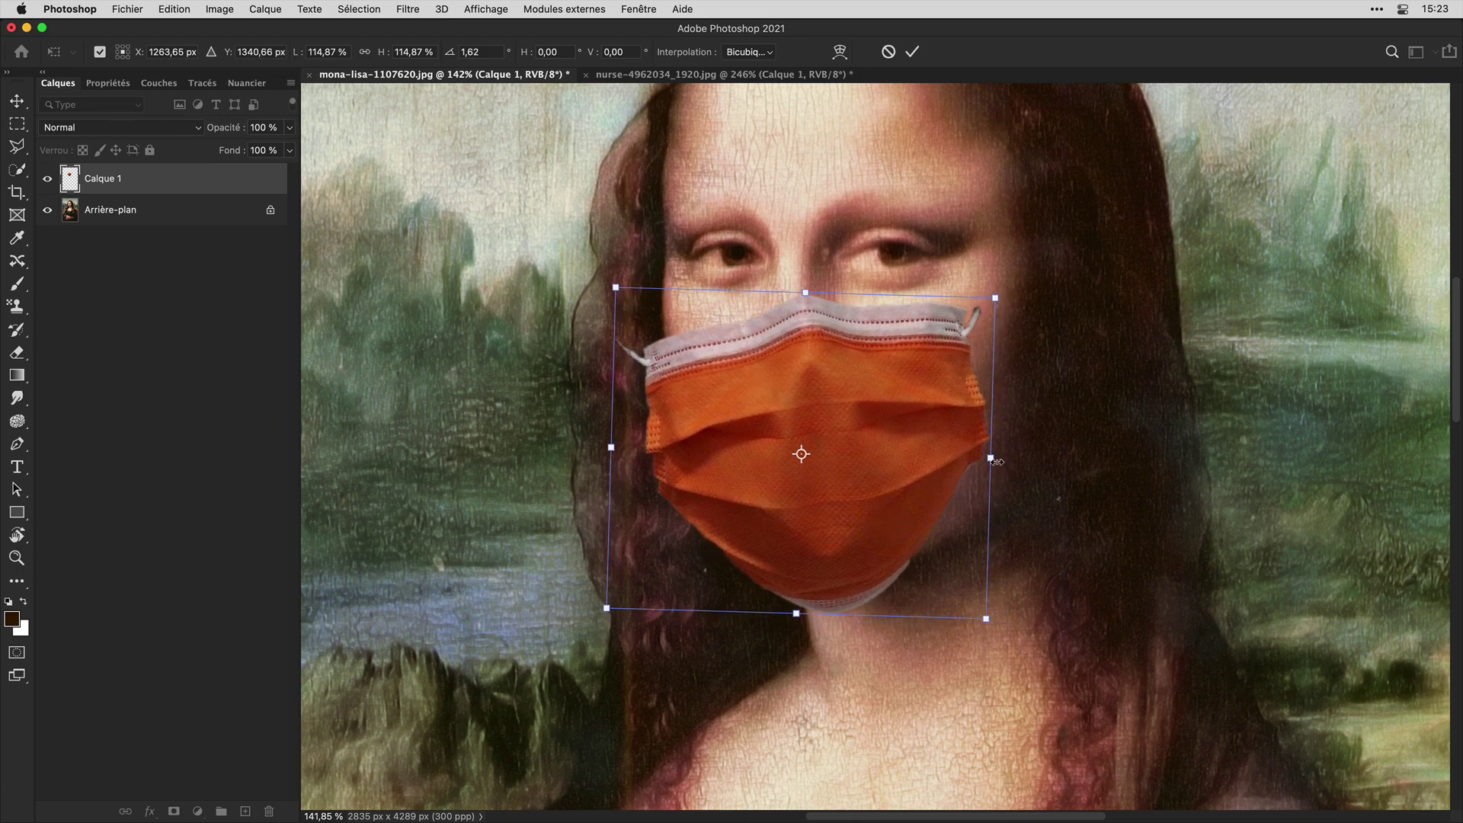
{"action": "double_click", "coordinate": [885, 476]}
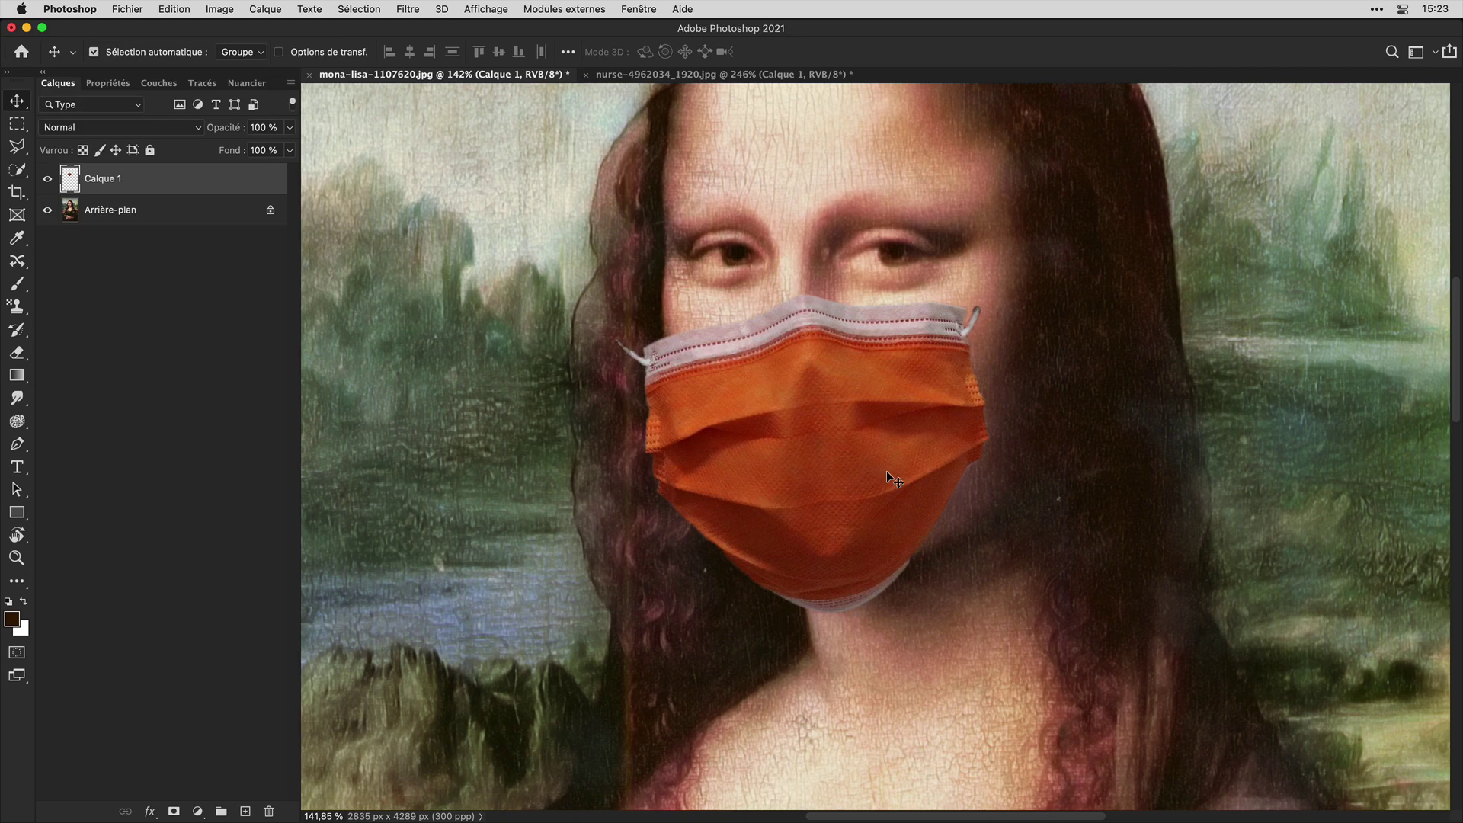
{"action": "left_click", "coordinate": [174, 9]}
{"action": "mouse_move", "coordinate": [200, 345]}
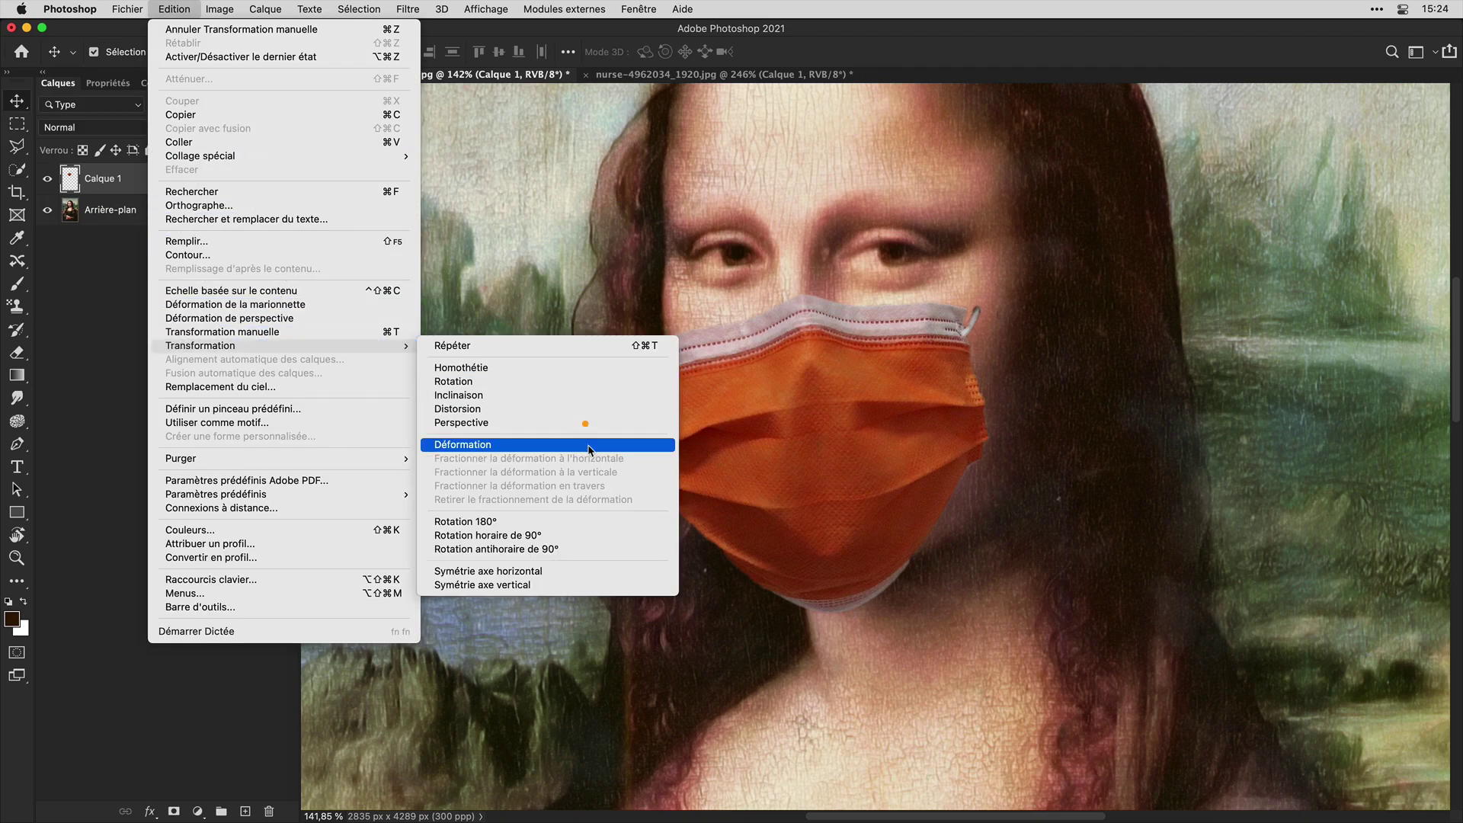
Step: Warp the mask, pulling its top-right corner outward and its left side in toward her cheek
{"action": "left_click", "coordinate": [589, 446]}
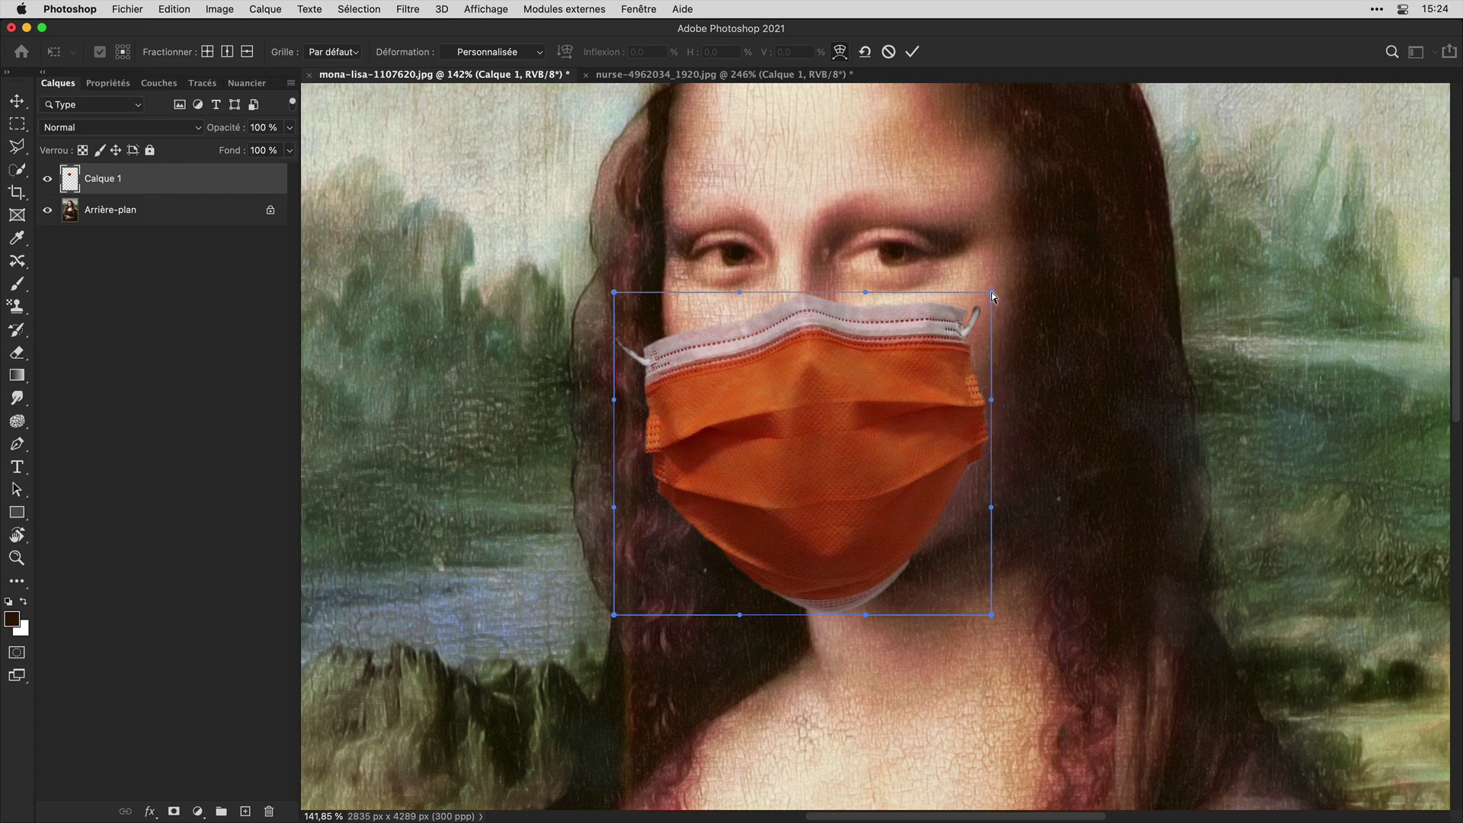
{"action": "left_click_drag", "start_coordinate": [992, 294], "coordinate": [1054, 301]}
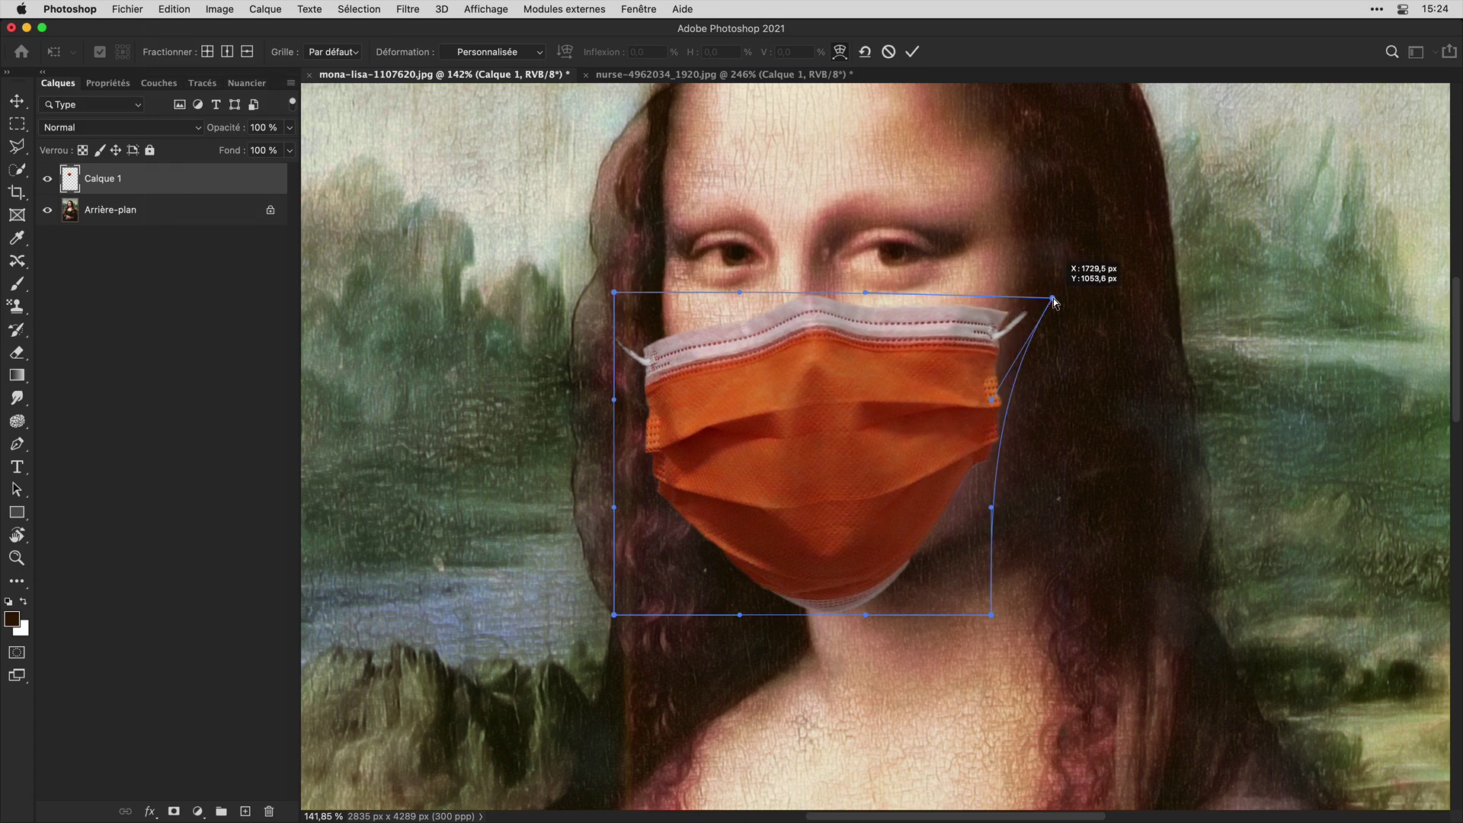
{"action": "left_click_drag", "start_coordinate": [1055, 302], "coordinate": [1074, 304]}
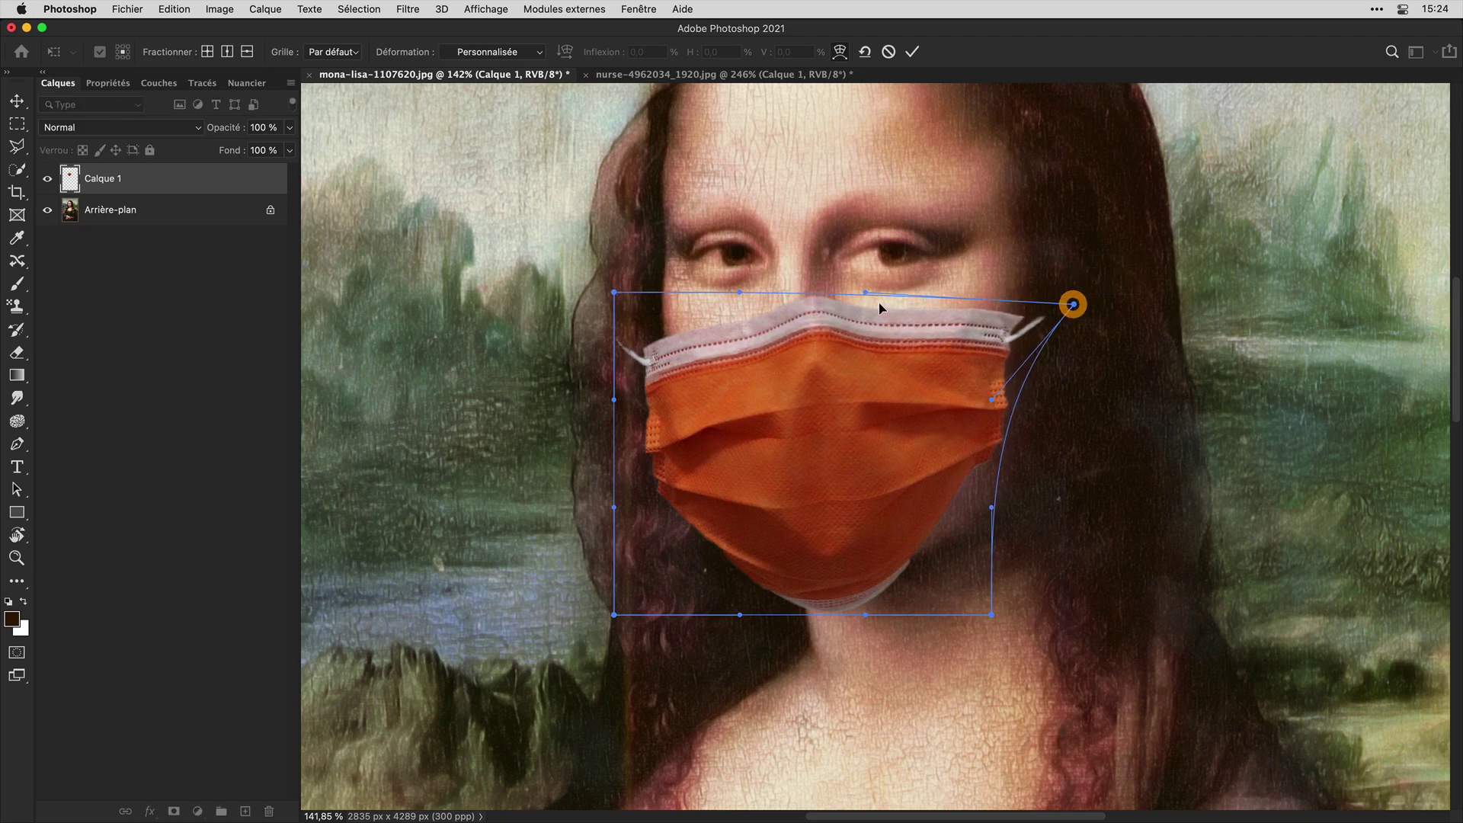
{"action": "left_click", "coordinate": [816, 296]}
{"action": "mouse_move", "coordinate": [813, 295]}
{"action": "left_mouse_down"}
{"action": "mouse_move", "coordinate": [806, 310]}
{"action": "mouse_move", "coordinate": [797, 296]}
{"action": "left_mouse_up"}
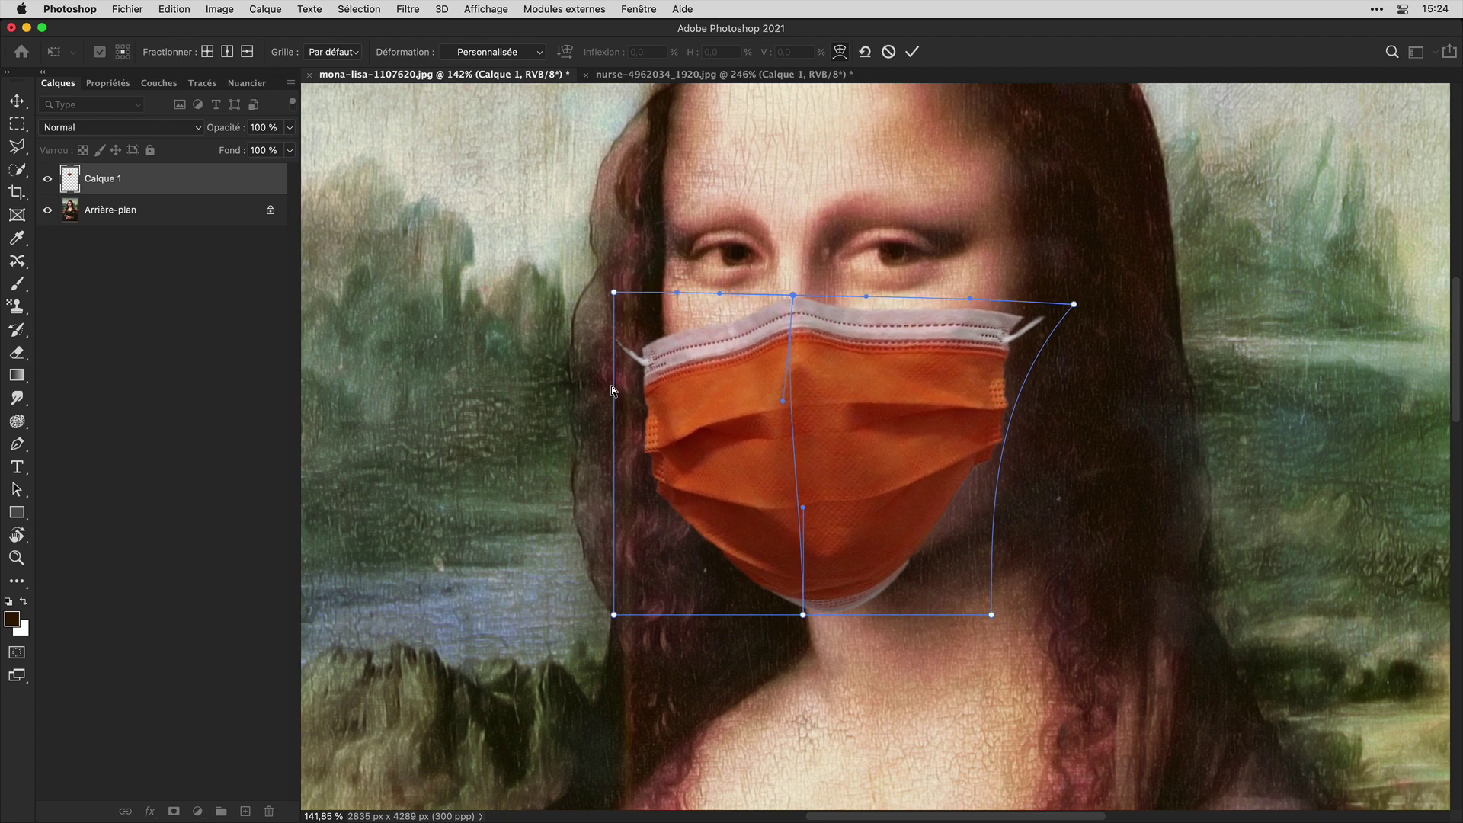
{"action": "left_click", "coordinate": [614, 377]}
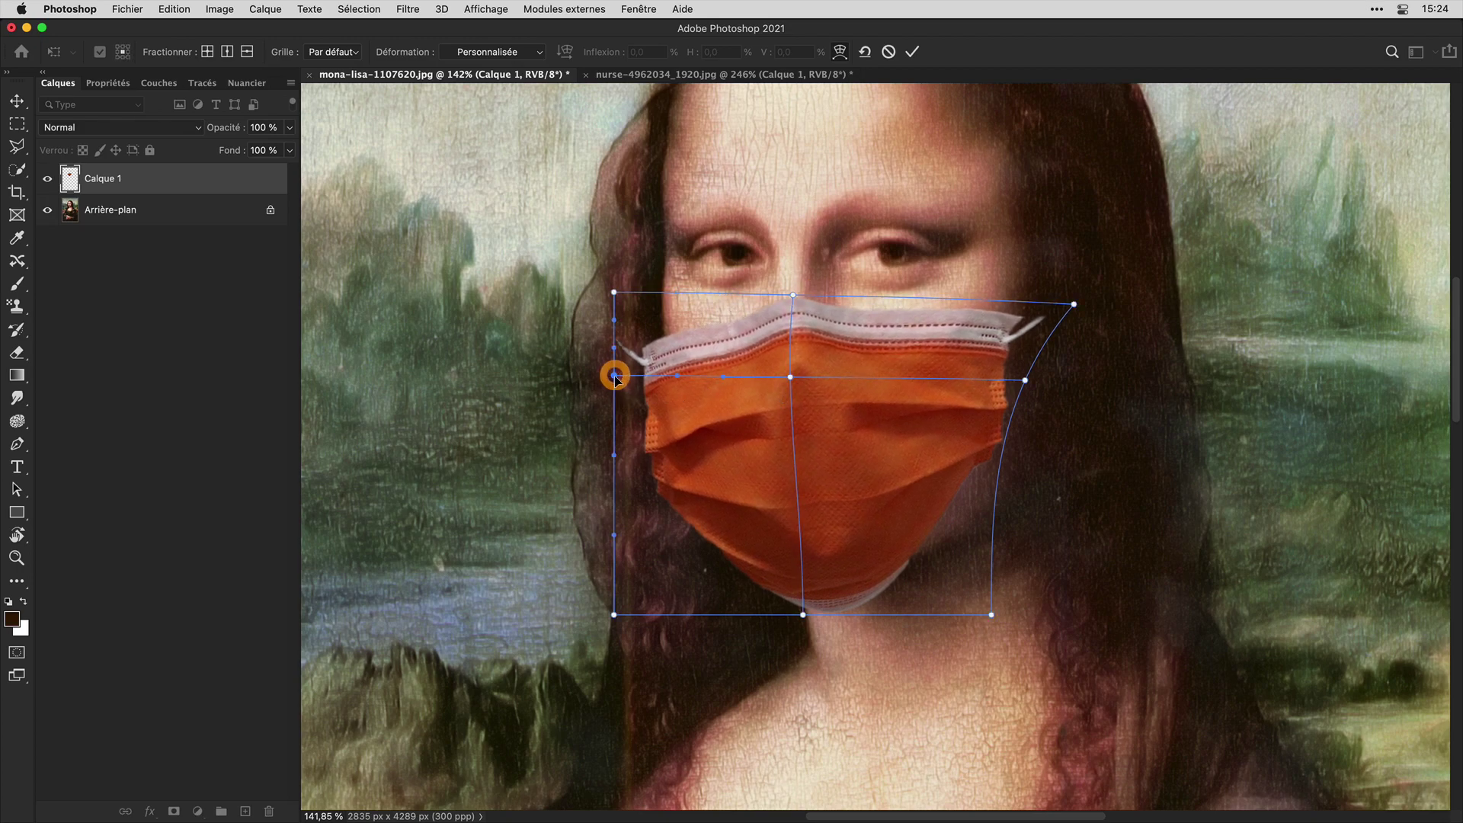
{"action": "left_click_drag", "start_coordinate": [614, 376], "coordinate": [631, 347]}
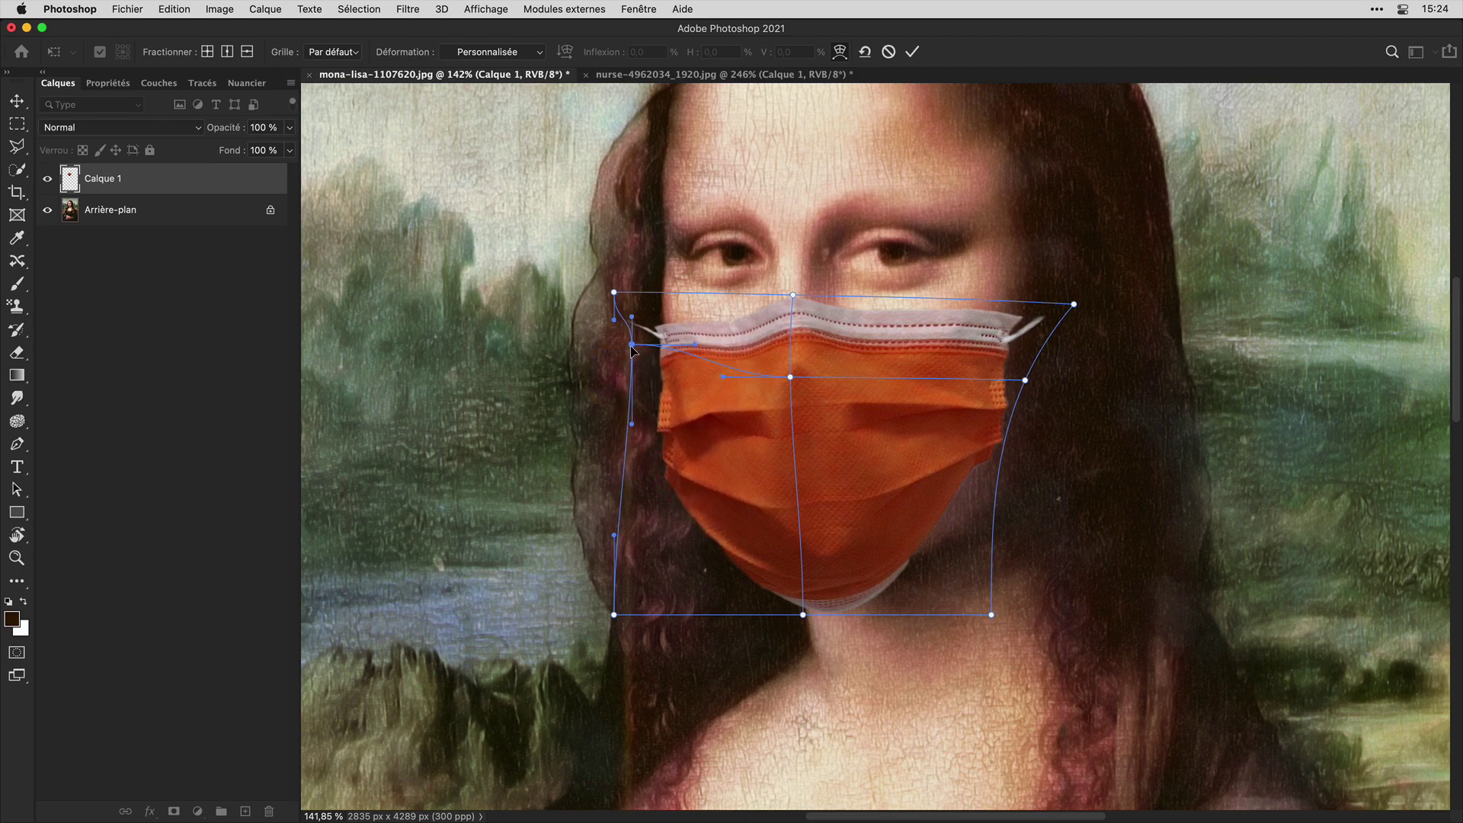
{"action": "left_click", "coordinate": [620, 529]}
{"action": "left_click_drag", "start_coordinate": [619, 531], "coordinate": [653, 540]}
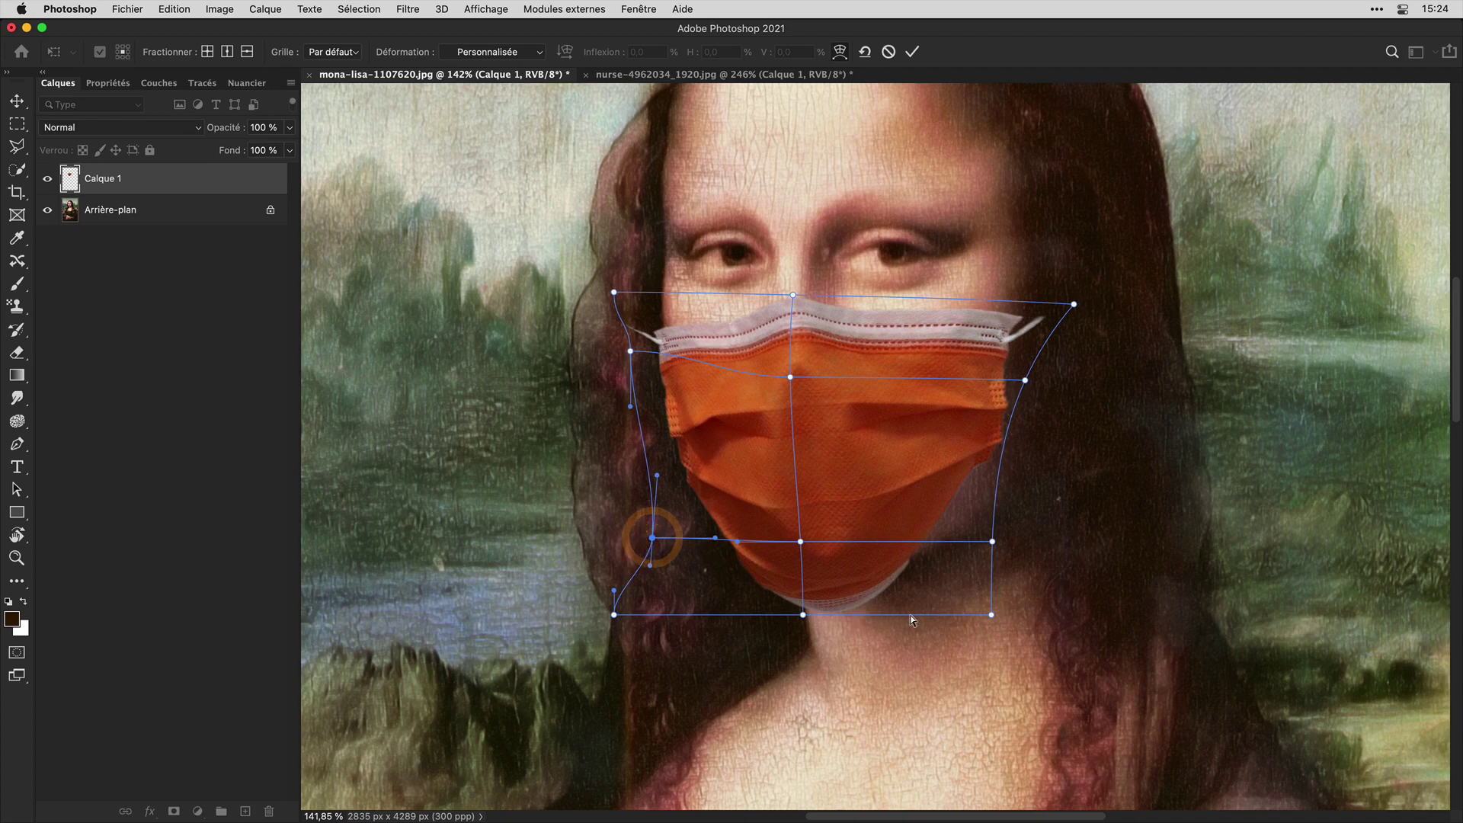
Step: Bulge the mask's right and lower edges outward and bend its middle warp line down
{"action": "left_click_drag", "start_coordinate": [991, 614], "coordinate": [1000, 613]}
{"action": "left_click_drag", "start_coordinate": [992, 541], "coordinate": [1049, 561]}
{"action": "left_click_drag", "start_coordinate": [1024, 379], "coordinate": [1049, 375]}
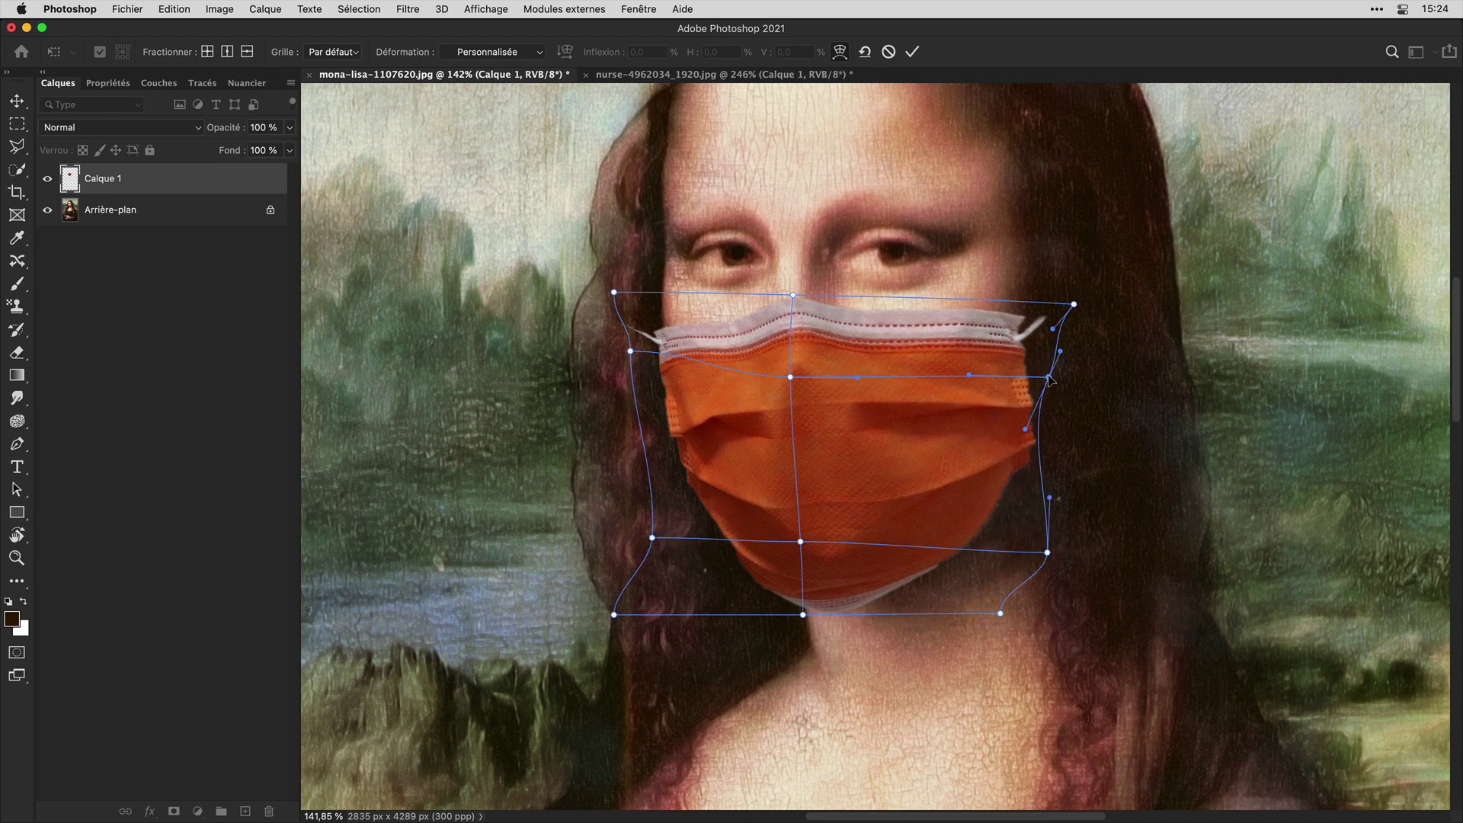
{"action": "left_click_drag", "start_coordinate": [790, 377], "coordinate": [783, 378]}
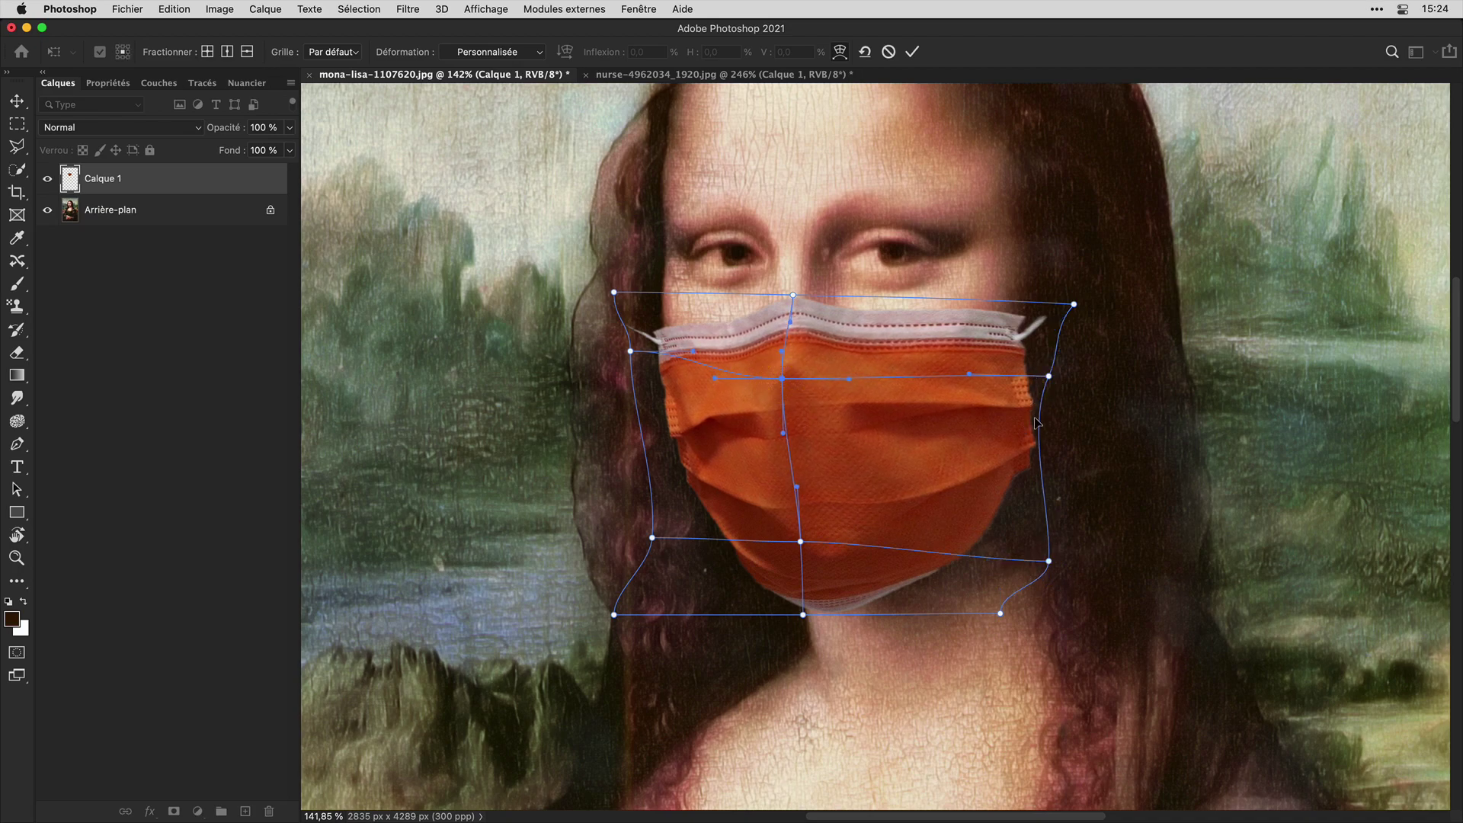
{"action": "left_click", "coordinate": [1040, 446]}
{"action": "left_click", "coordinate": [1042, 454]}
{"action": "left_click", "coordinate": [1040, 450]}
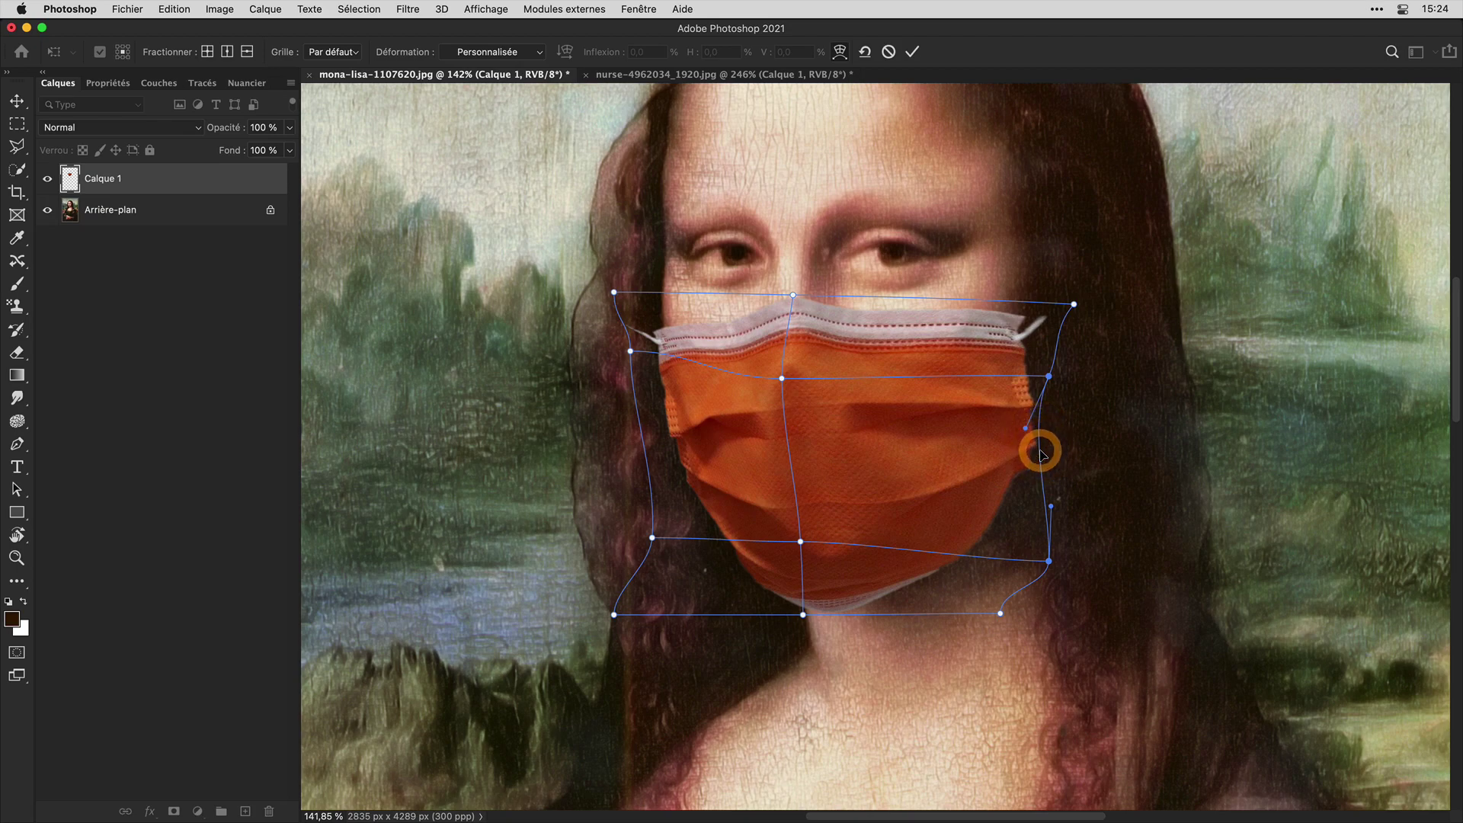
{"action": "left_click_drag", "start_coordinate": [969, 450], "coordinate": [935, 470]}
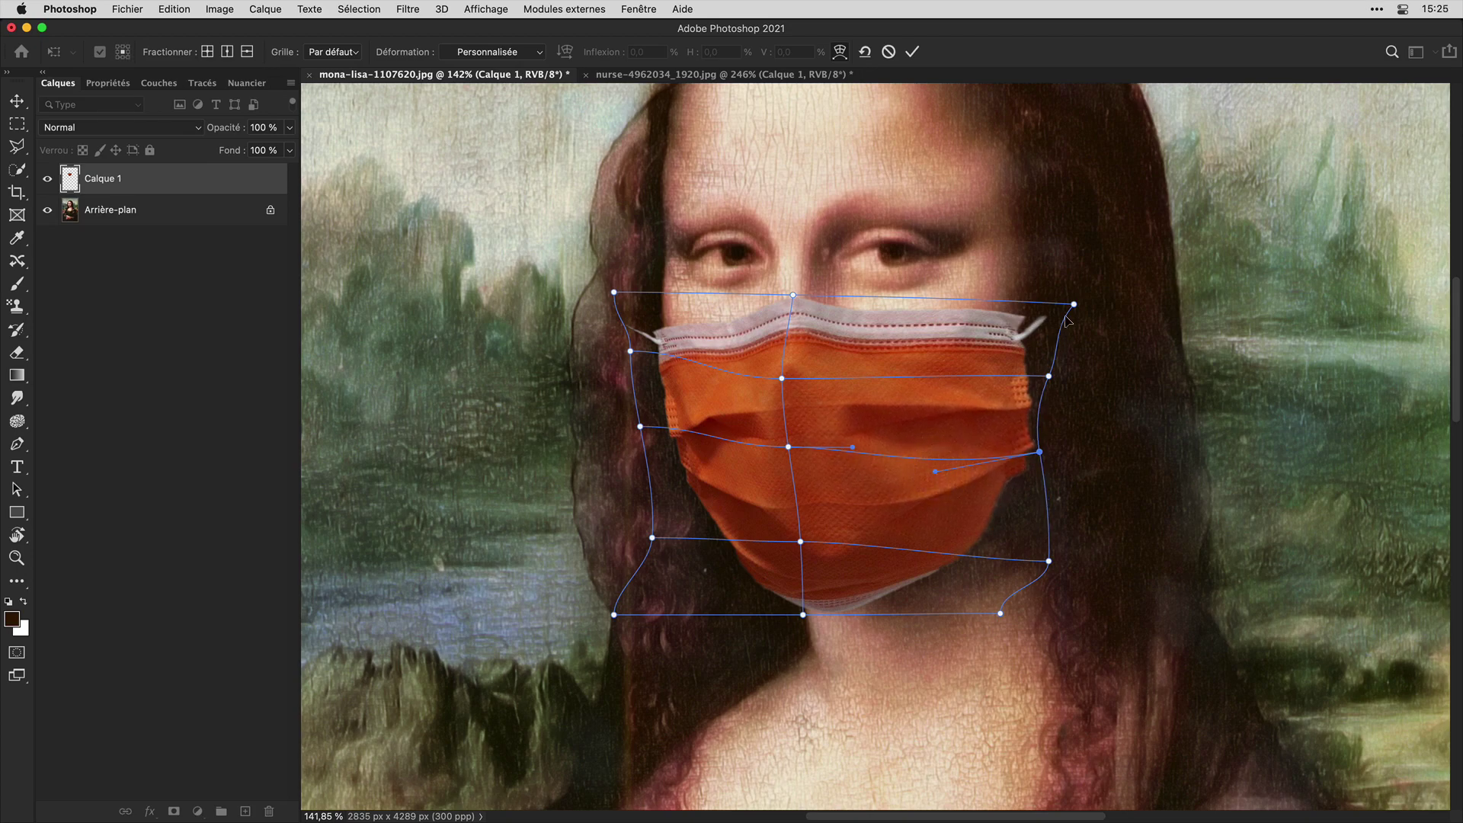
{"action": "left_click_drag", "start_coordinate": [1073, 304], "coordinate": [1077, 305]}
{"action": "scroll", "coordinate": [825, 151], "scroll_direction": "down", "scroll_amount": 5}
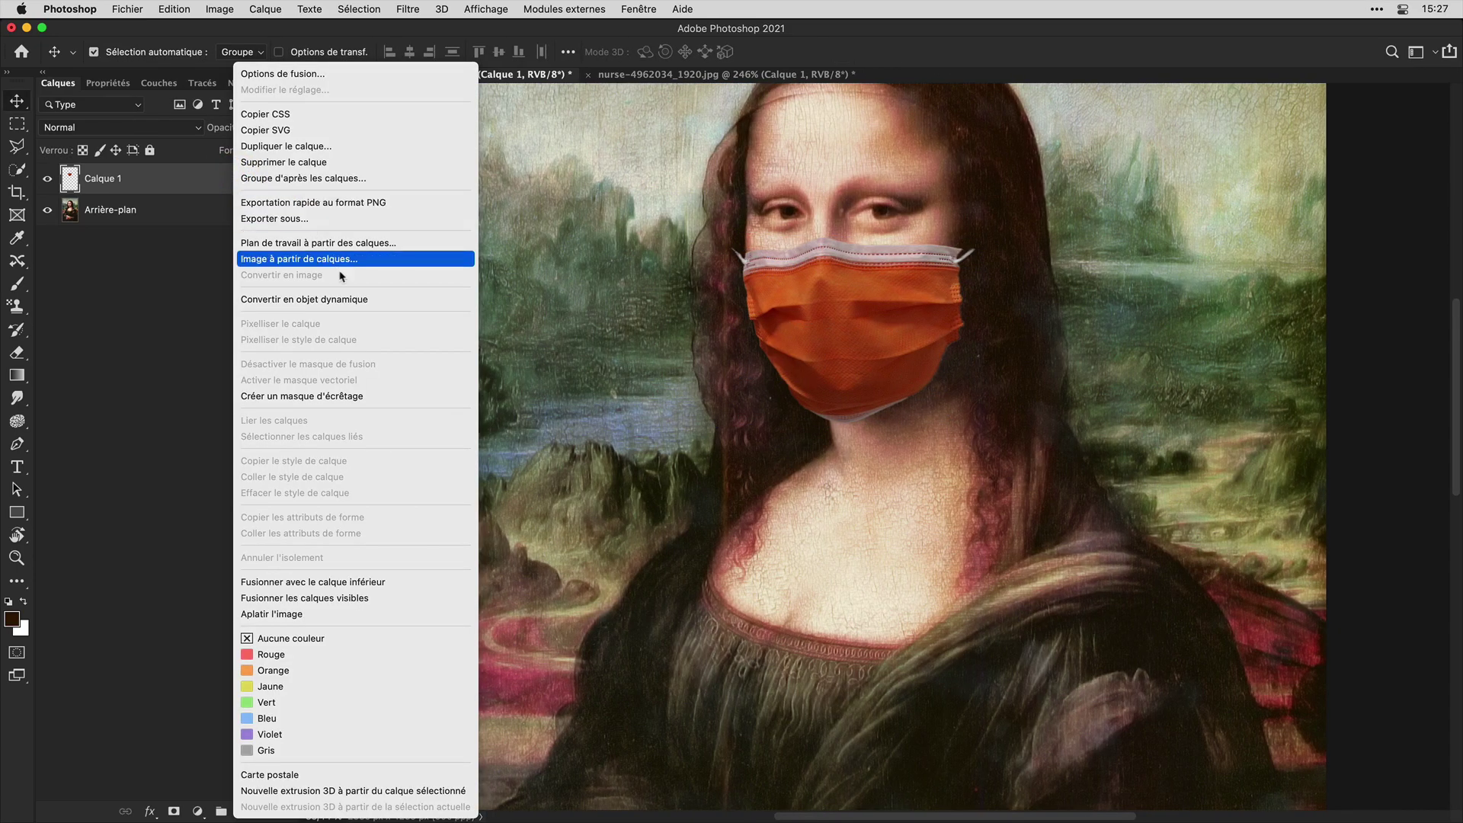
Step: Convert the mask to a smart object and texturize it with Toile at scale 109, relief 6
{"action": "left_click", "coordinate": [342, 298]}
{"action": "left_click", "coordinate": [407, 9]}
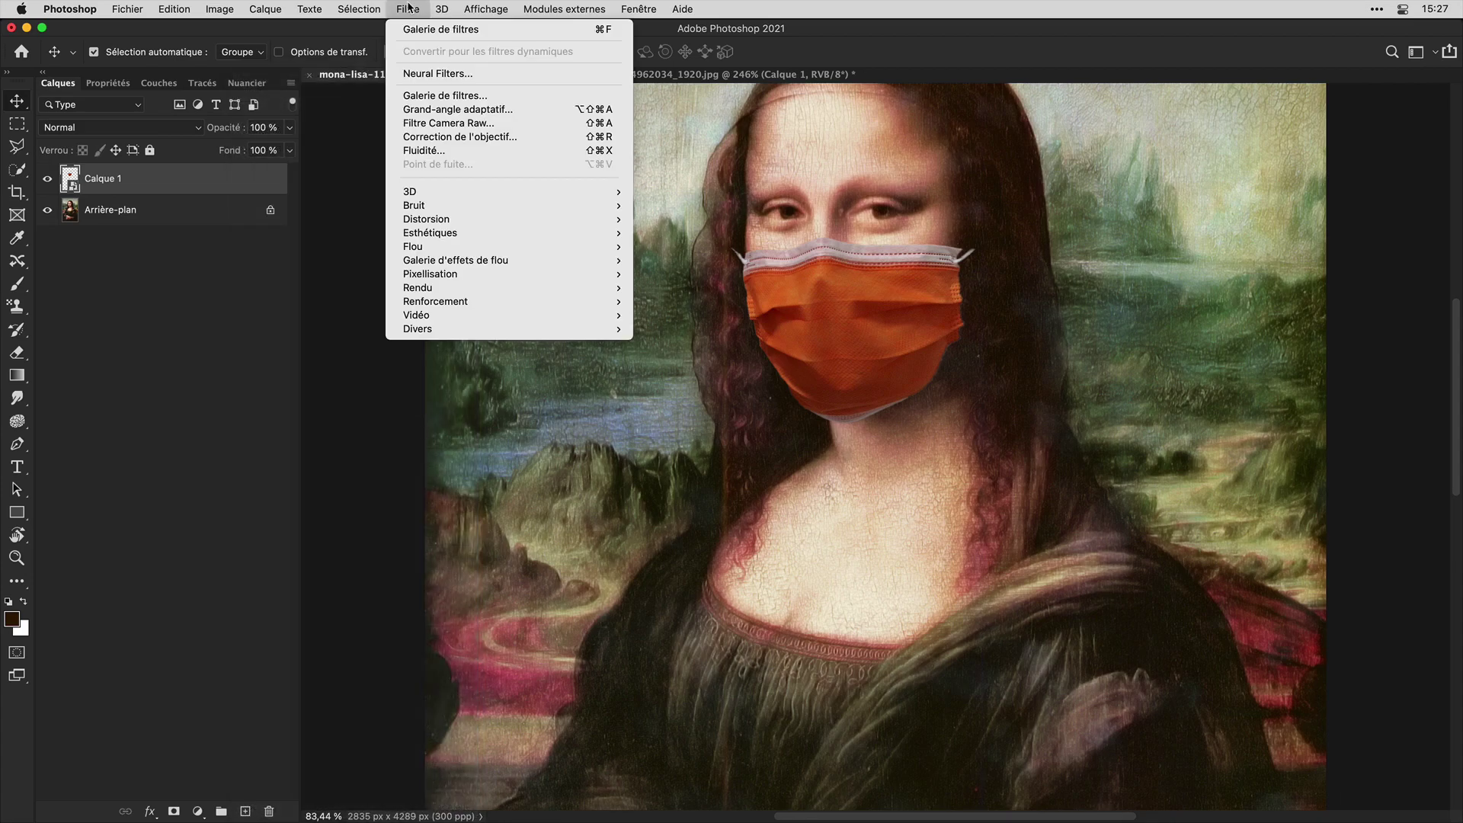
{"action": "left_click", "coordinate": [432, 95]}
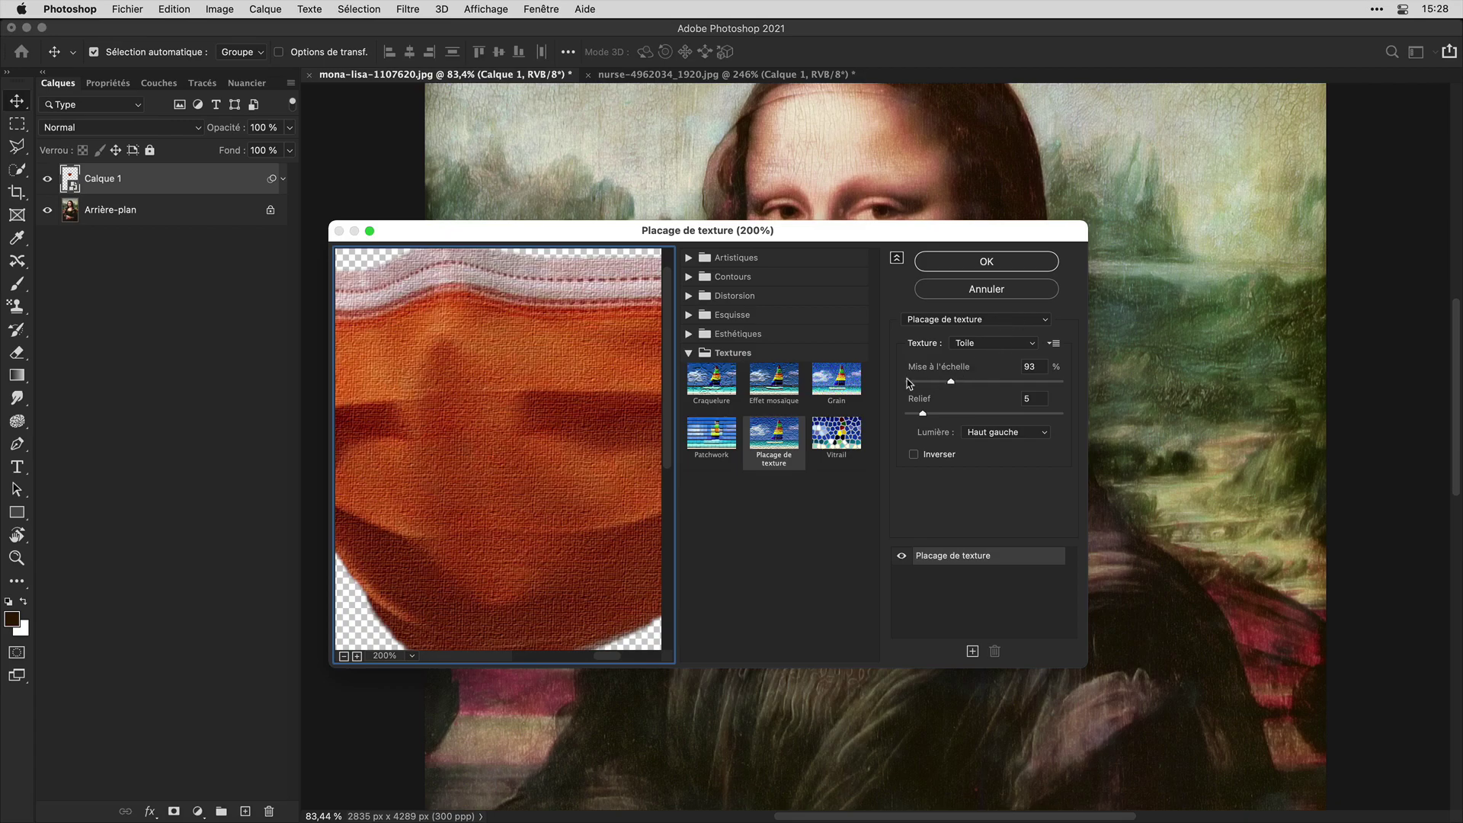
{"action": "left_click", "coordinate": [975, 381]}
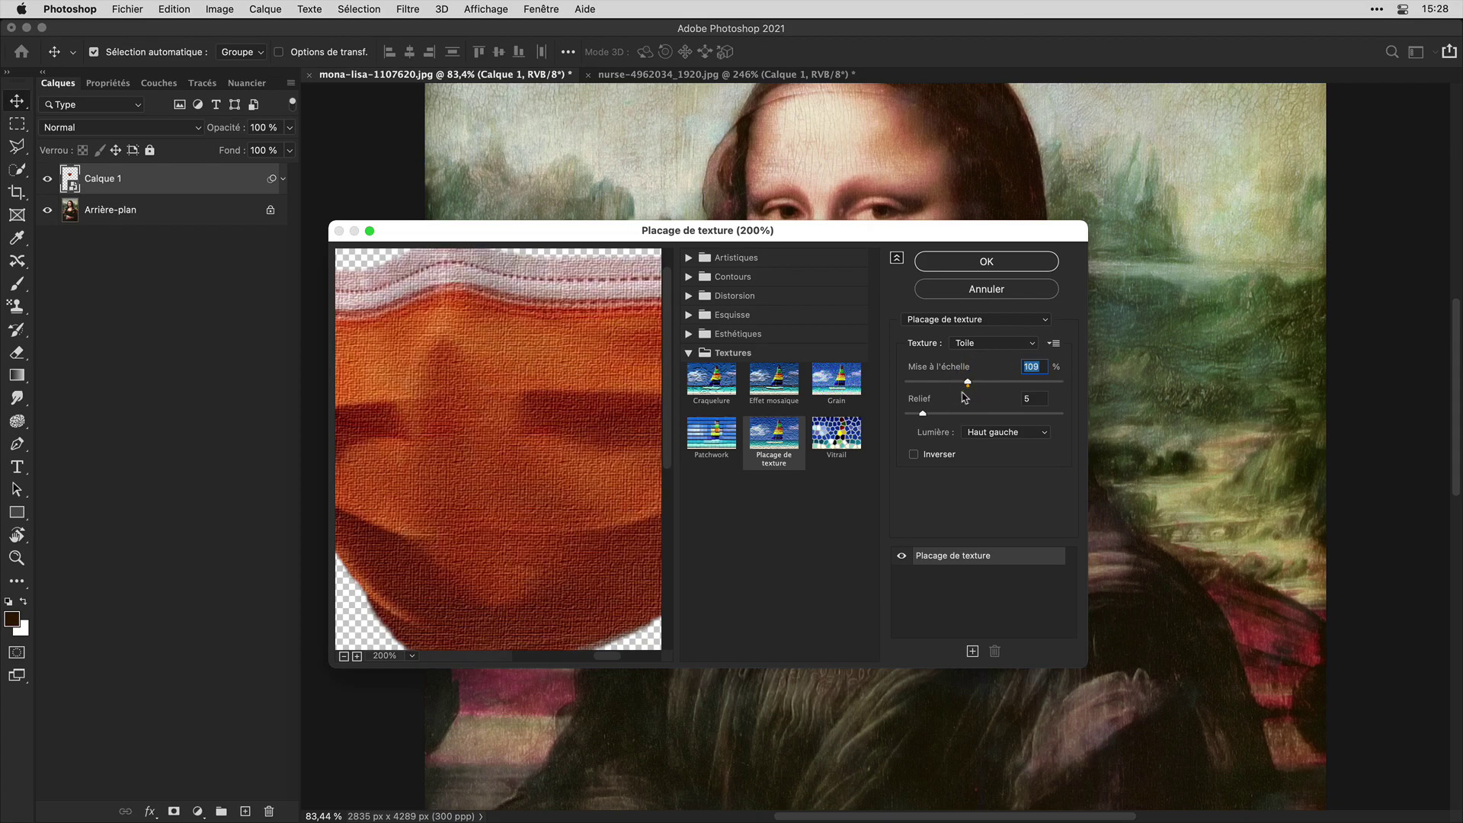
{"action": "left_click", "coordinate": [968, 381]}
{"action": "left_click", "coordinate": [931, 413]}
{"action": "left_click_drag", "start_coordinate": [931, 413], "coordinate": [926, 413]}
Step: Apply the texture, then add Lighting Effects with a slightly rotated infinite light on the mask
{"action": "left_click", "coordinate": [976, 264]}
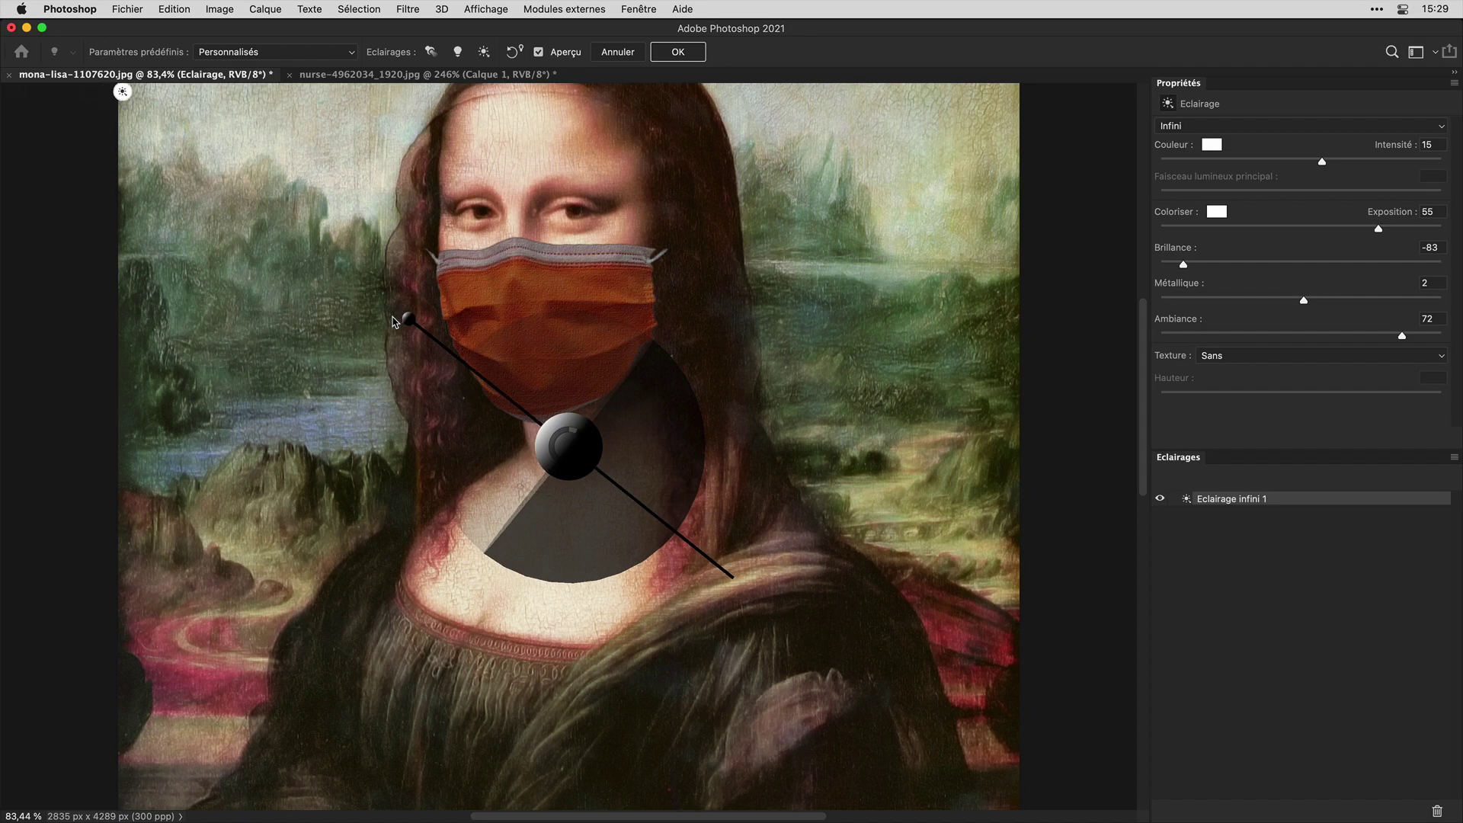
{"action": "left_click_drag", "start_coordinate": [395, 333], "coordinate": [390, 337]}
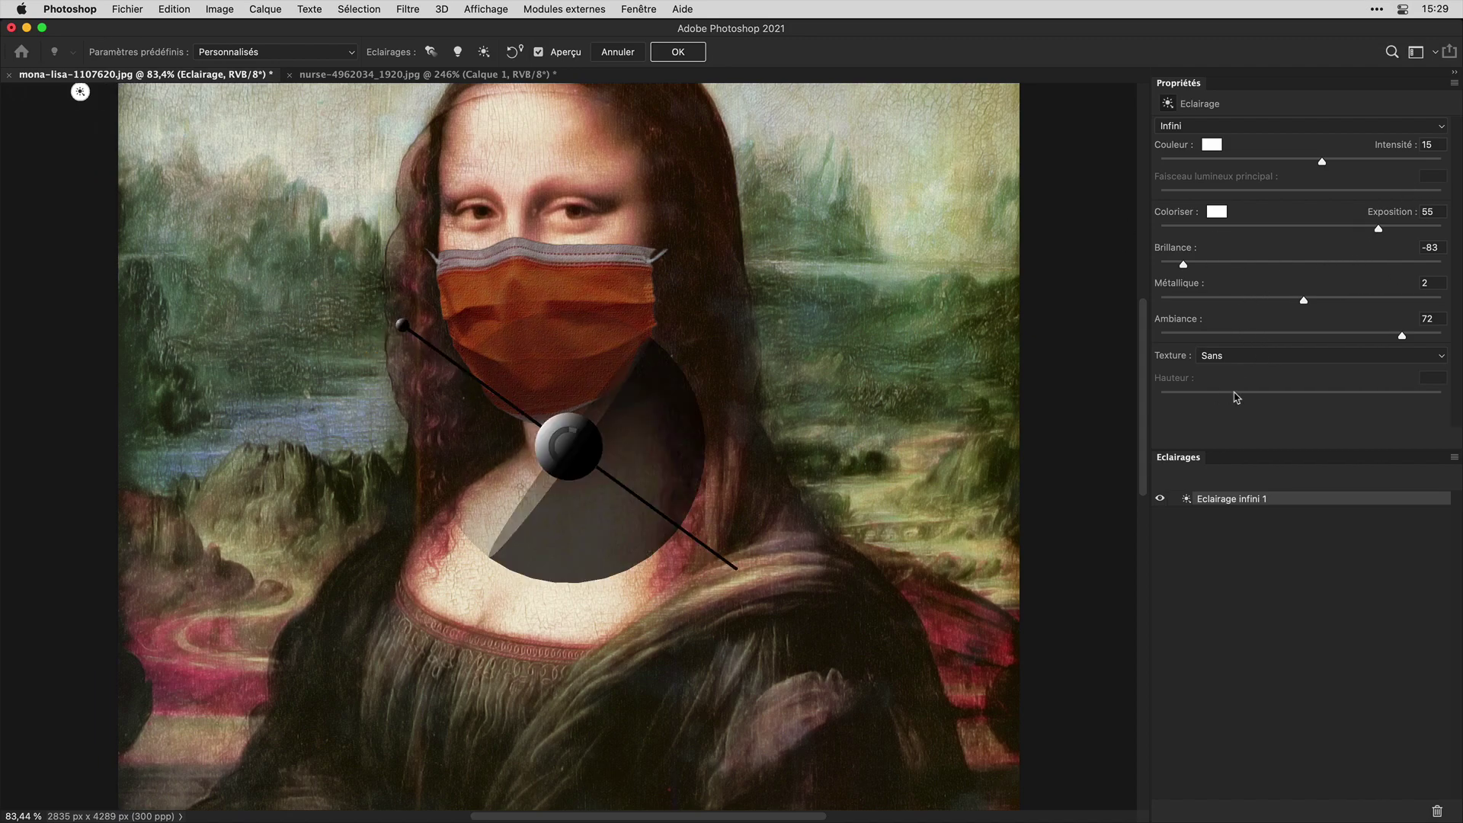
{"action": "left_click", "coordinate": [1440, 362]}
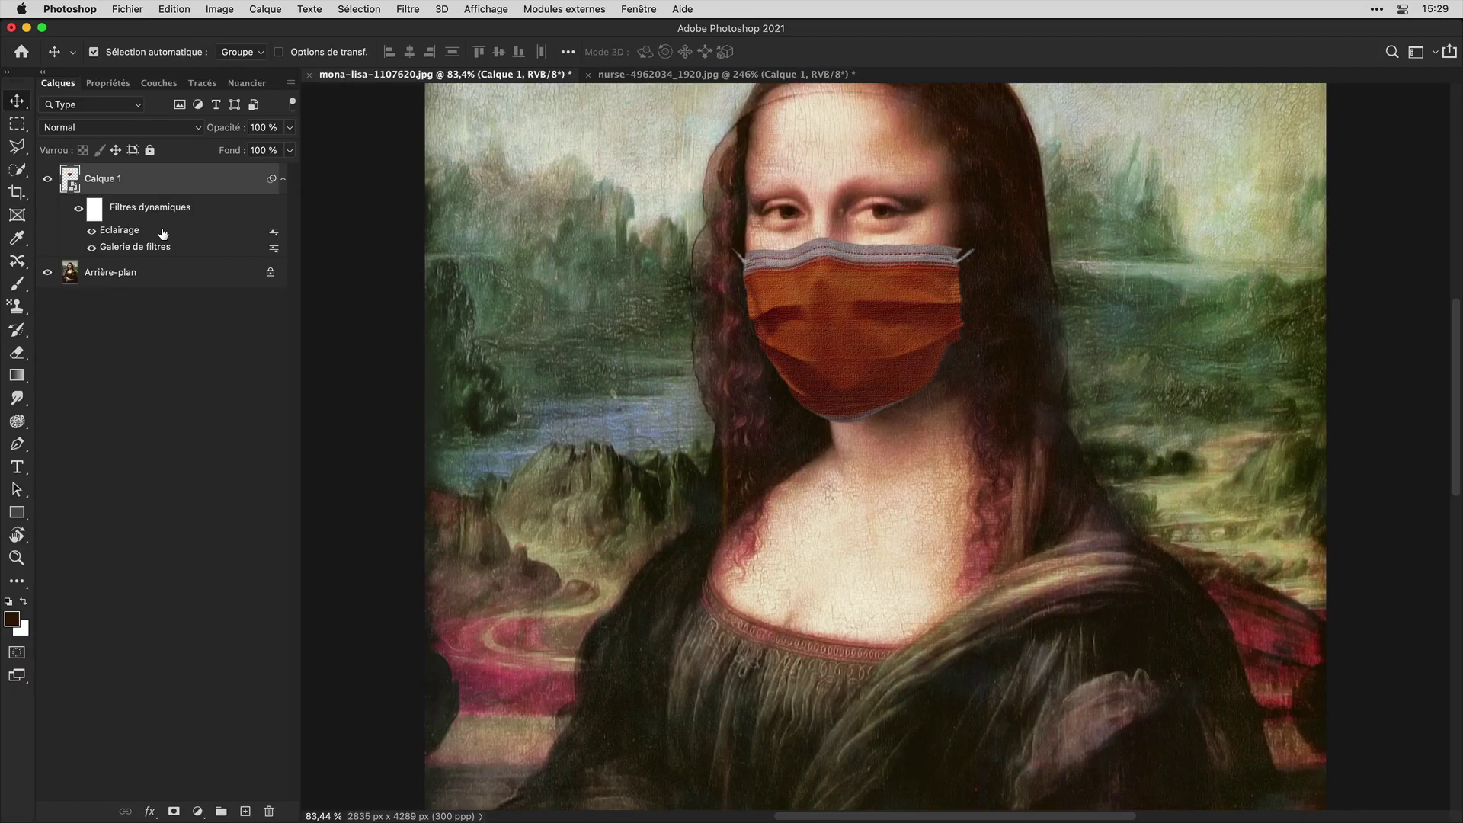
{"action": "left_click", "coordinate": [162, 232]}
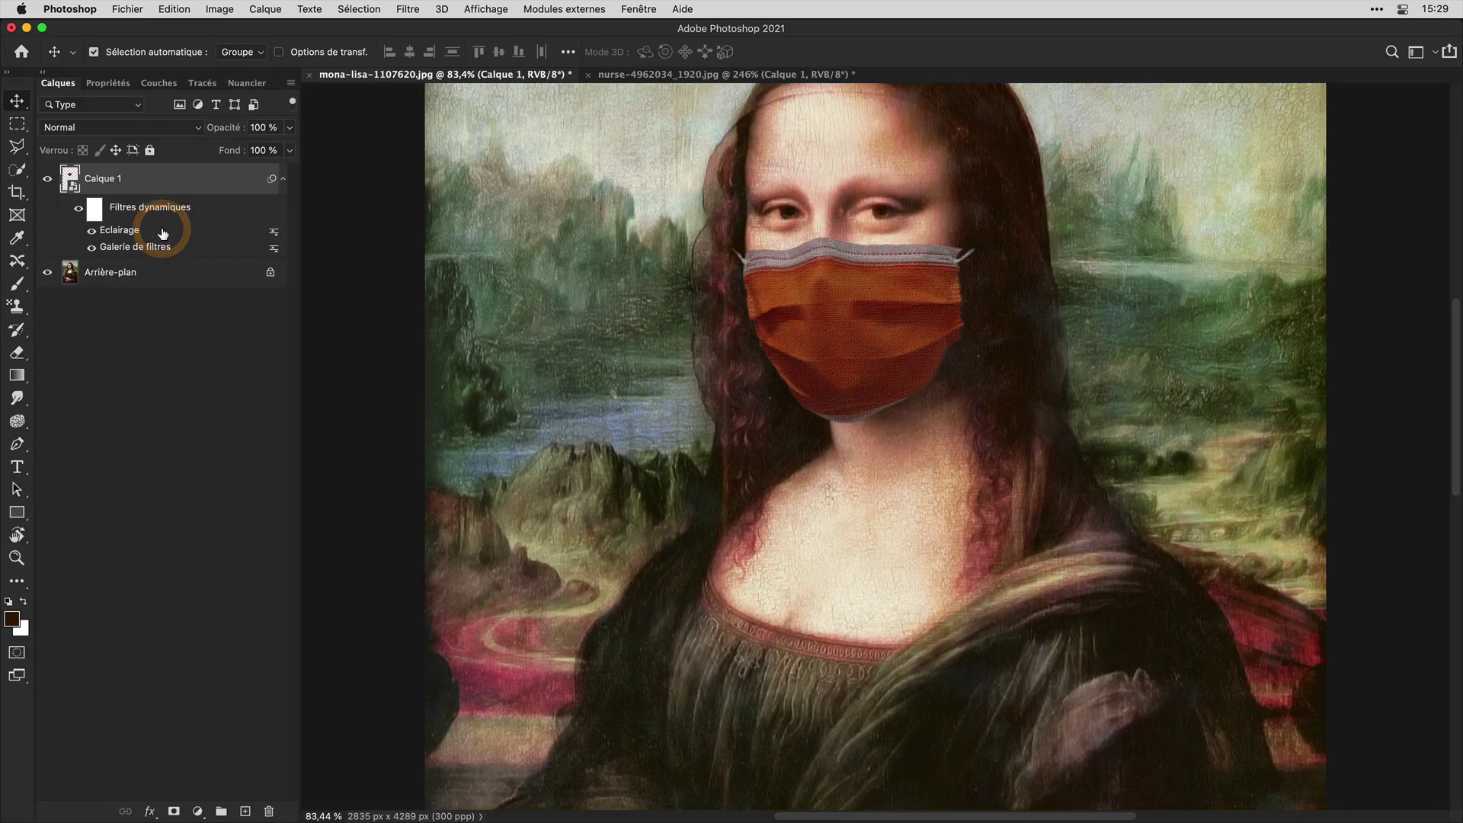
Step: Set the Éclairage smart filter's blending options to Incrustation mode at 36% opacity
{"action": "left_click", "coordinate": [274, 236]}
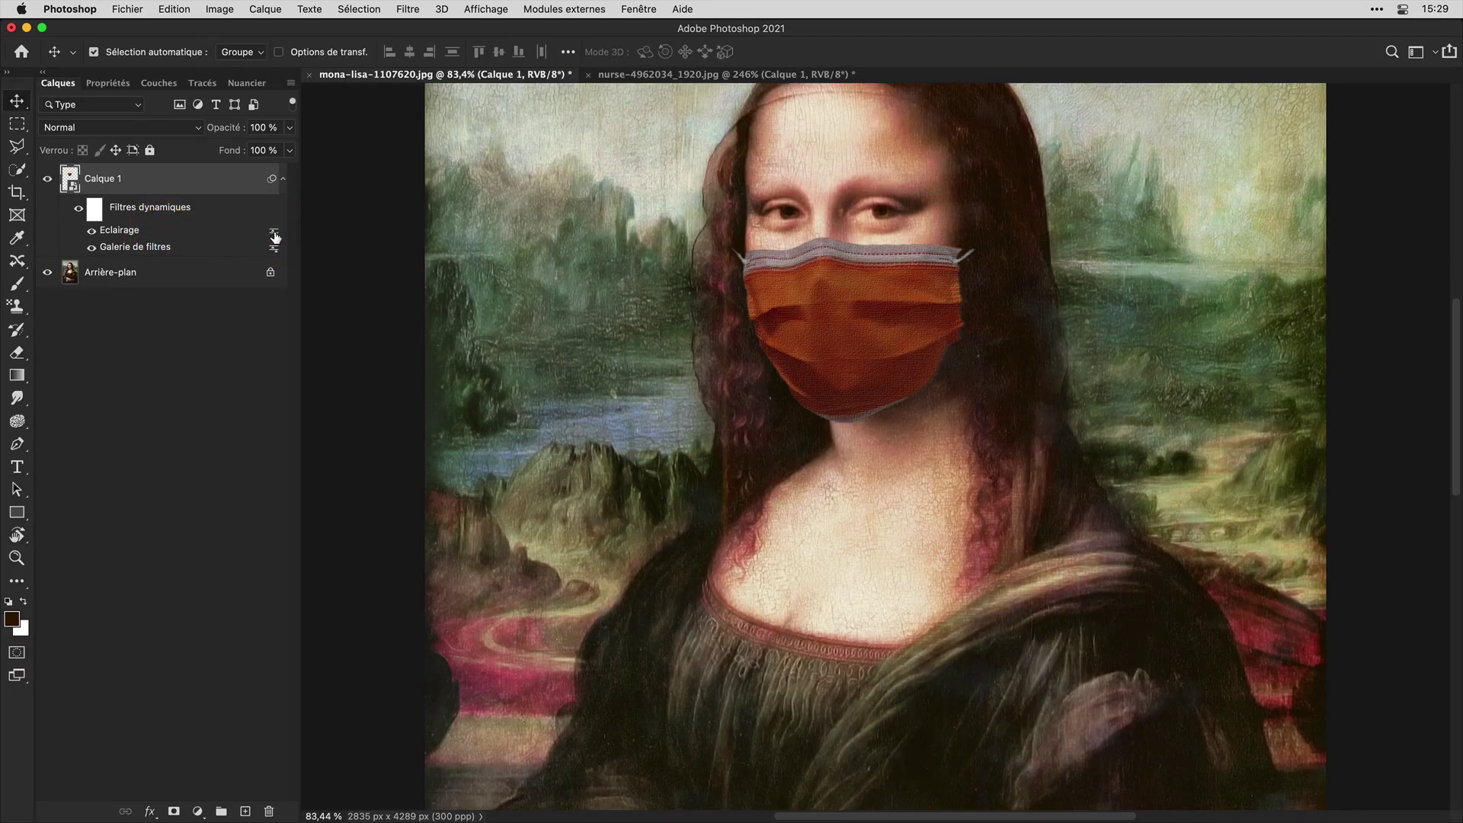
{"action": "double_click", "coordinate": [275, 236]}
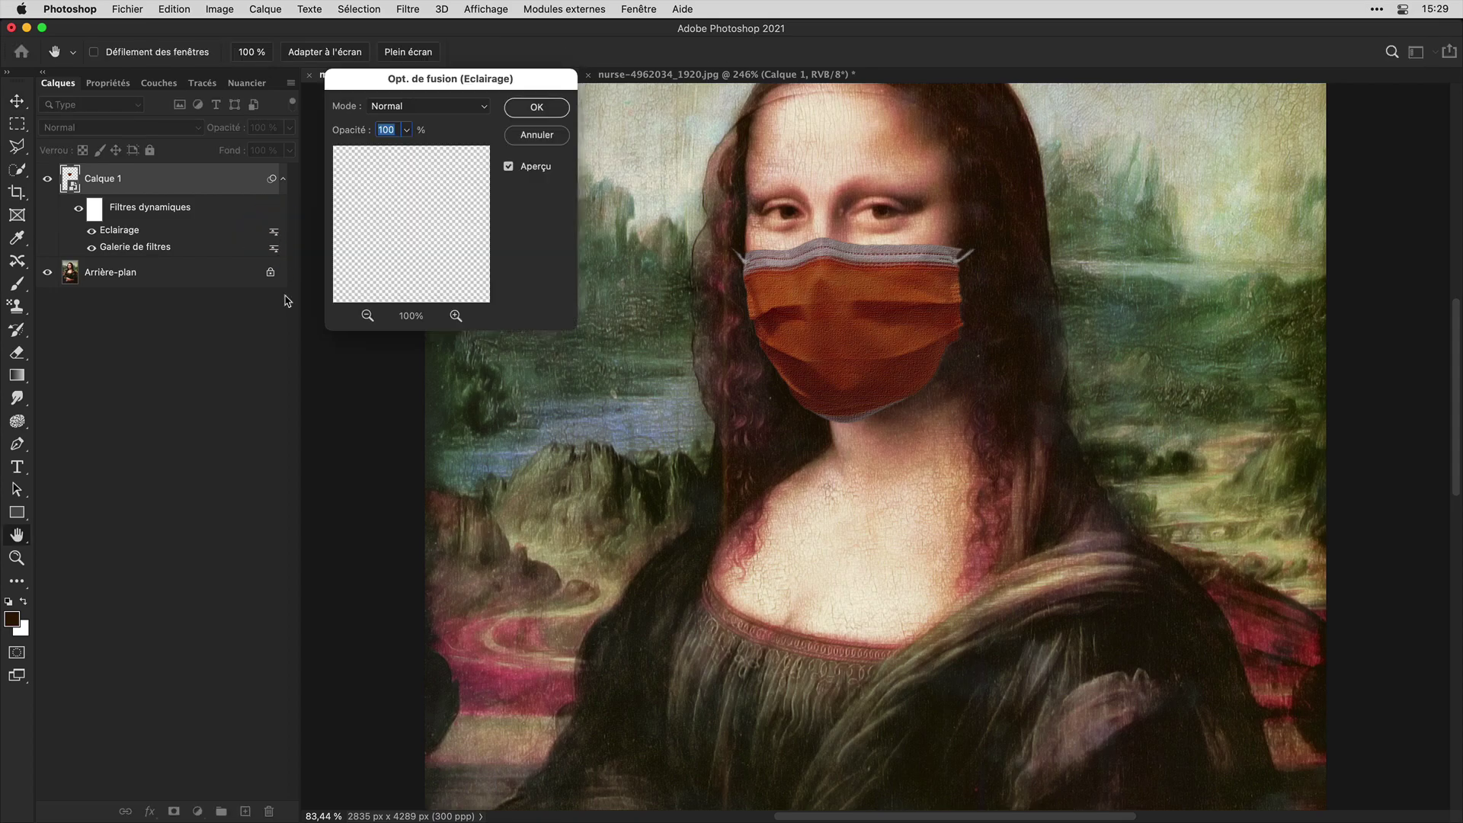
{"action": "left_click", "coordinate": [409, 136]}
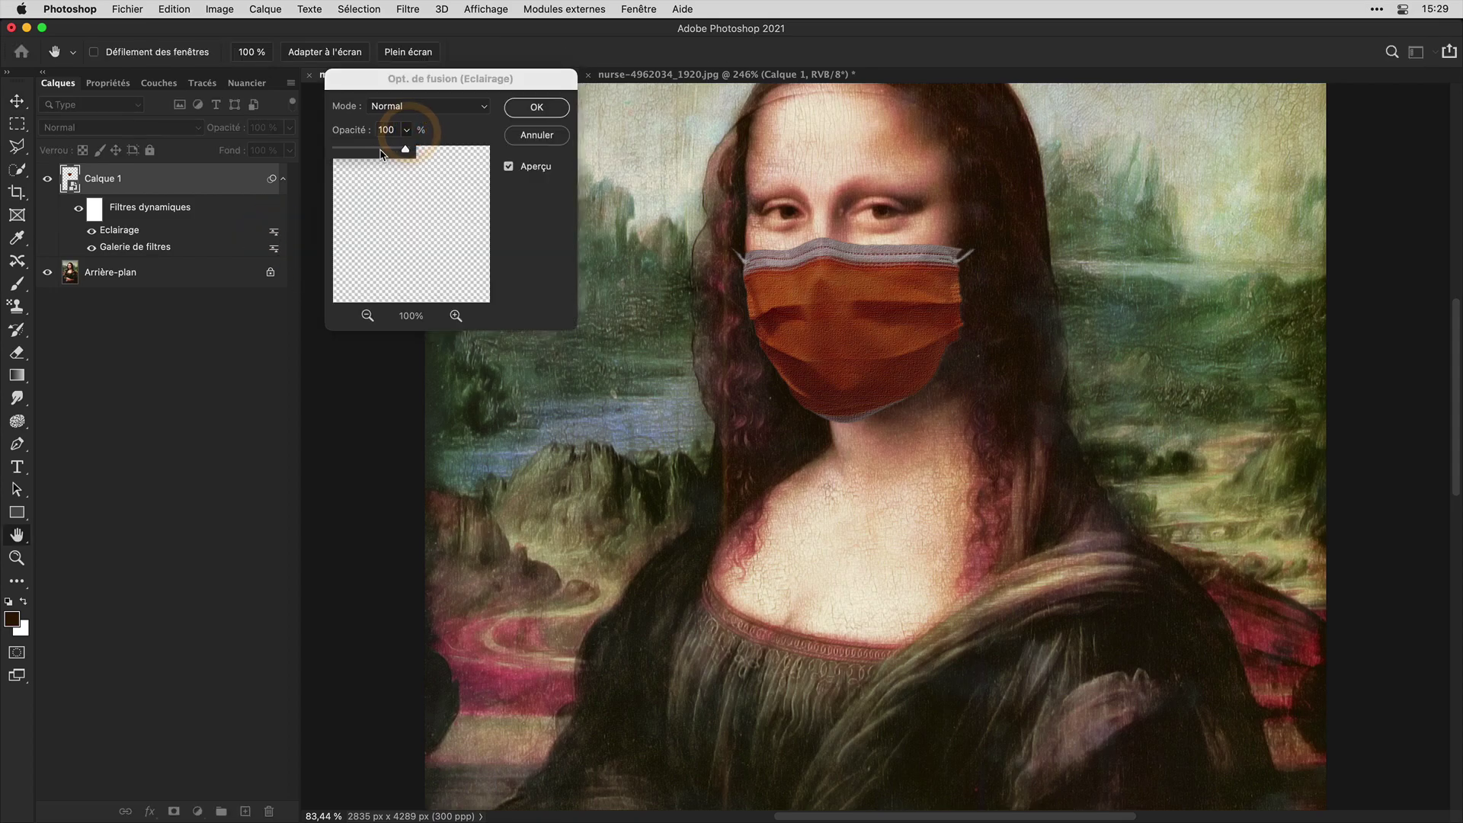
{"action": "left_click", "coordinate": [380, 150]}
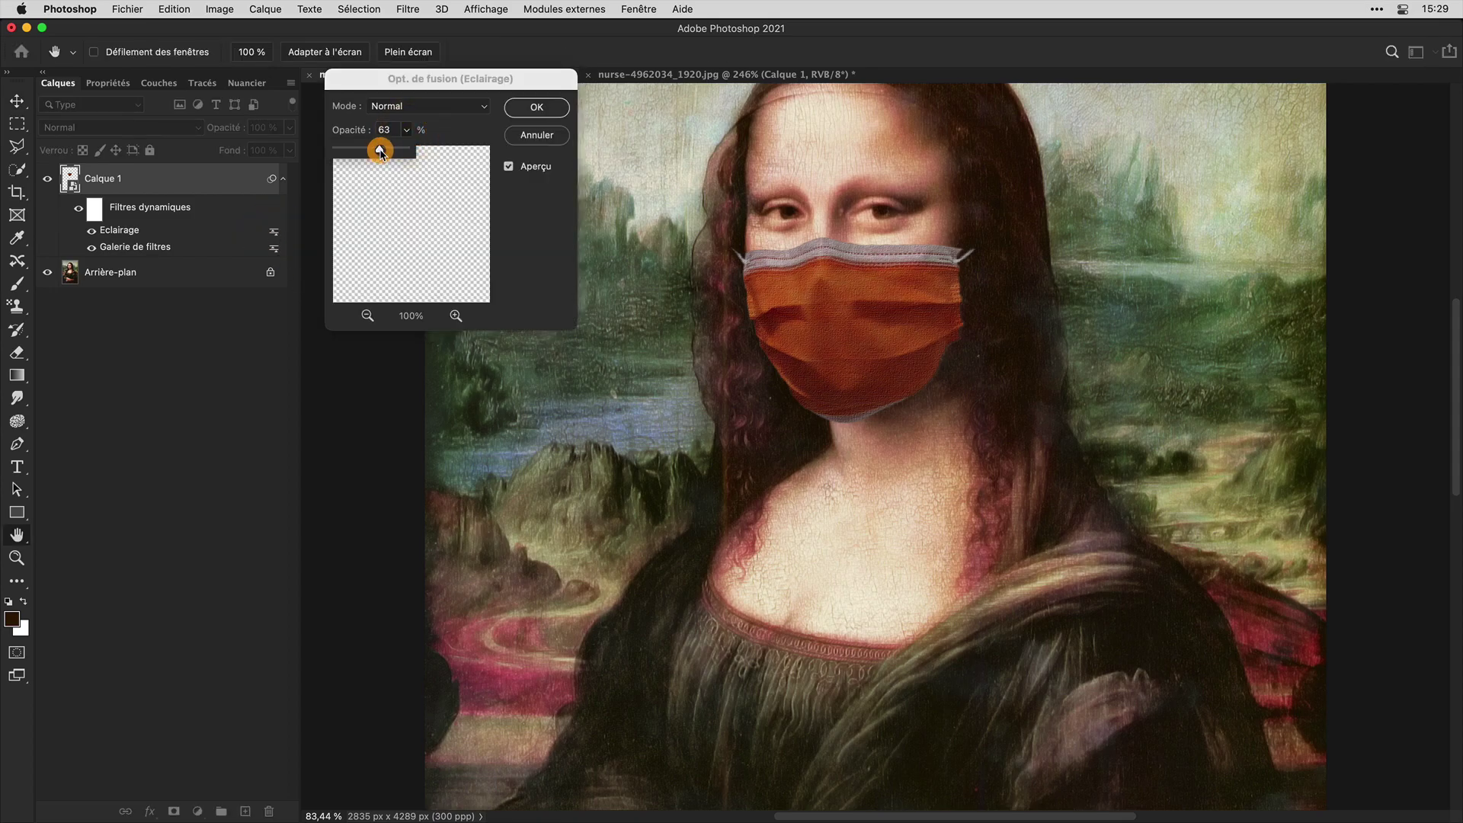
{"action": "left_click", "coordinate": [475, 111]}
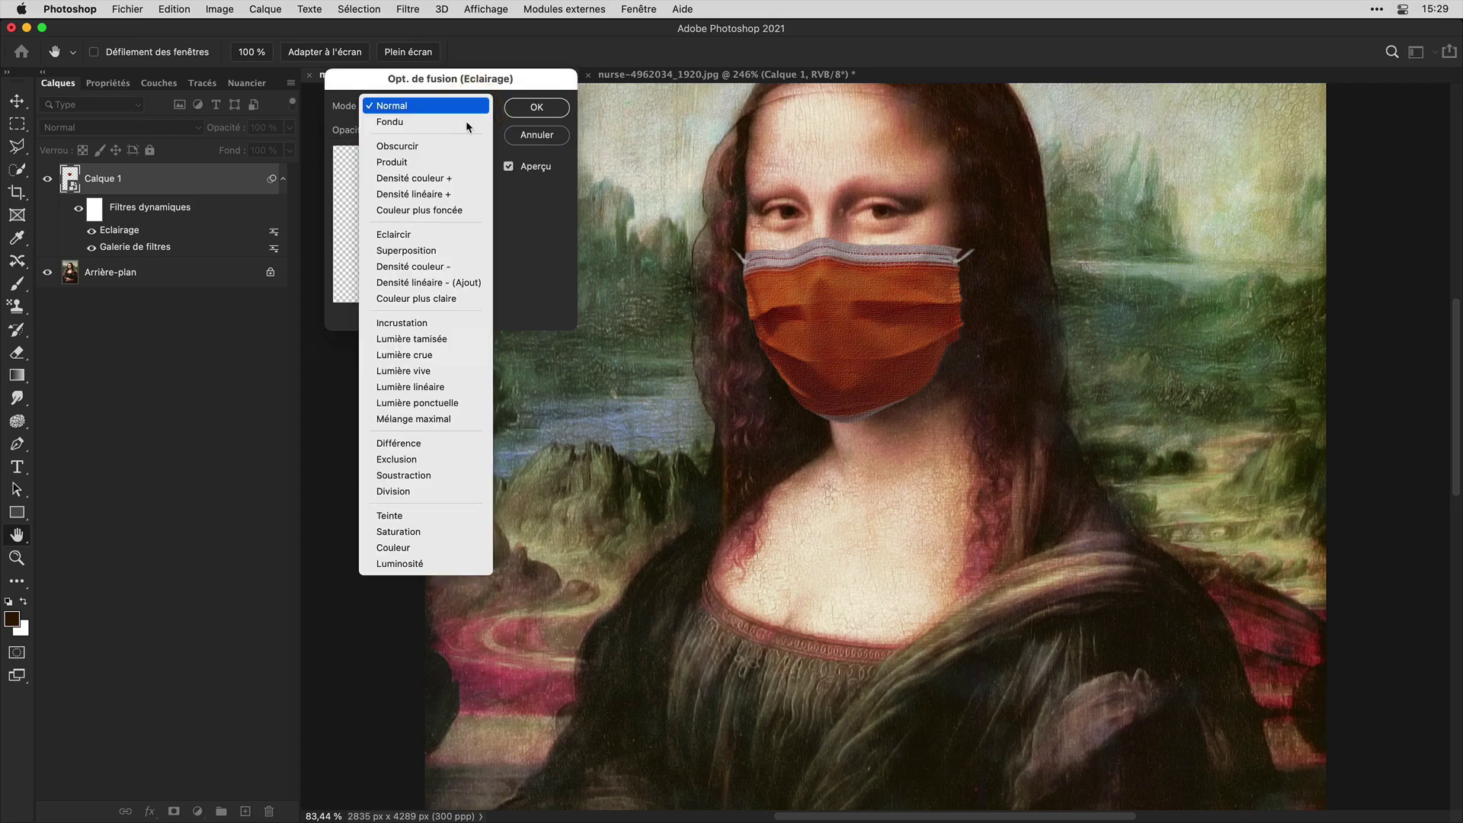
{"action": "left_click", "coordinate": [434, 266]}
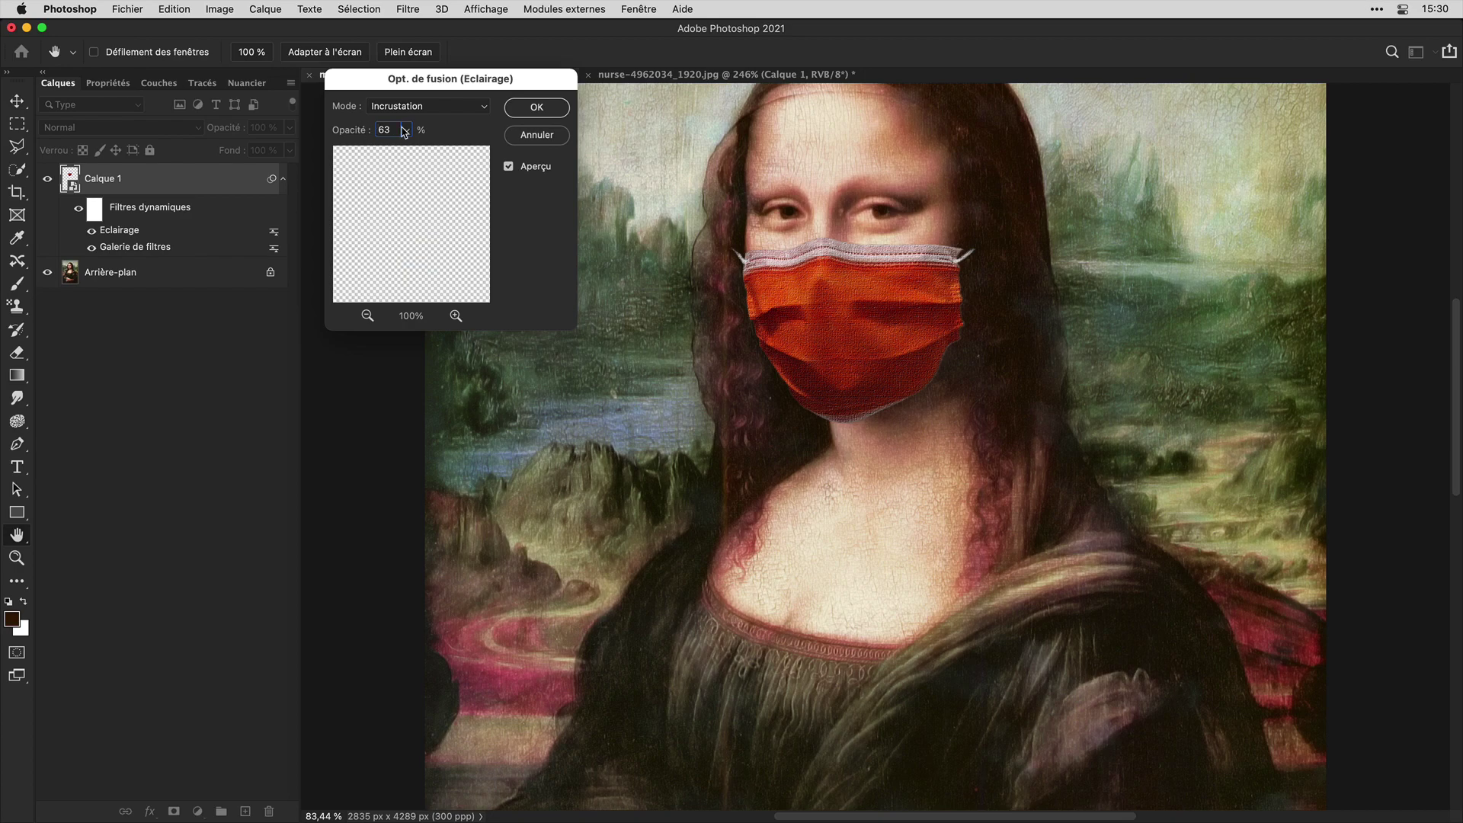
{"action": "left_click_drag", "start_coordinate": [404, 131], "coordinate": [389, 159]}
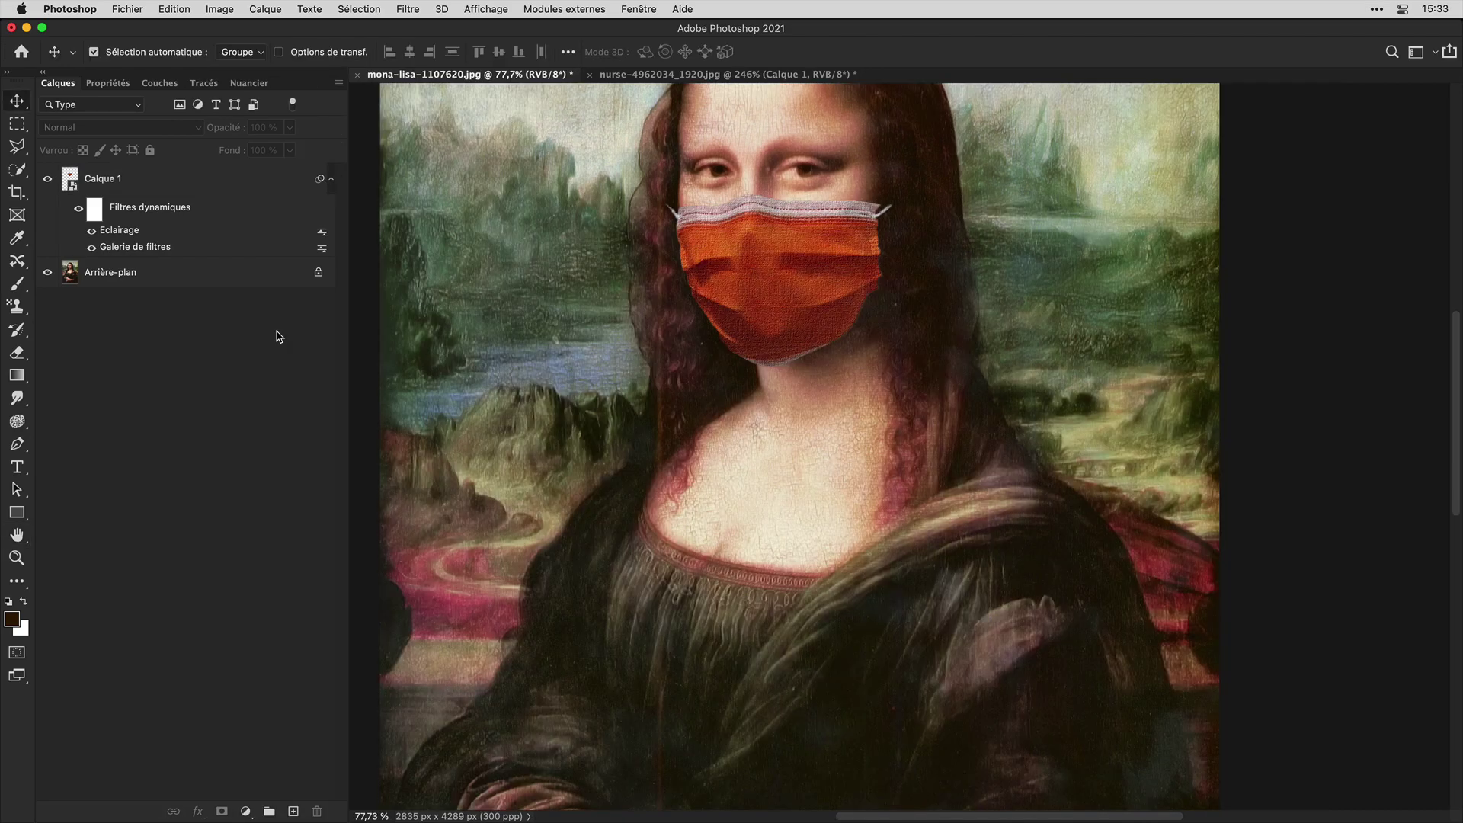
Step: Add a Niveaux adjustment to Calque 1 with the black input raised to 27
{"action": "left_click", "coordinate": [194, 211]}
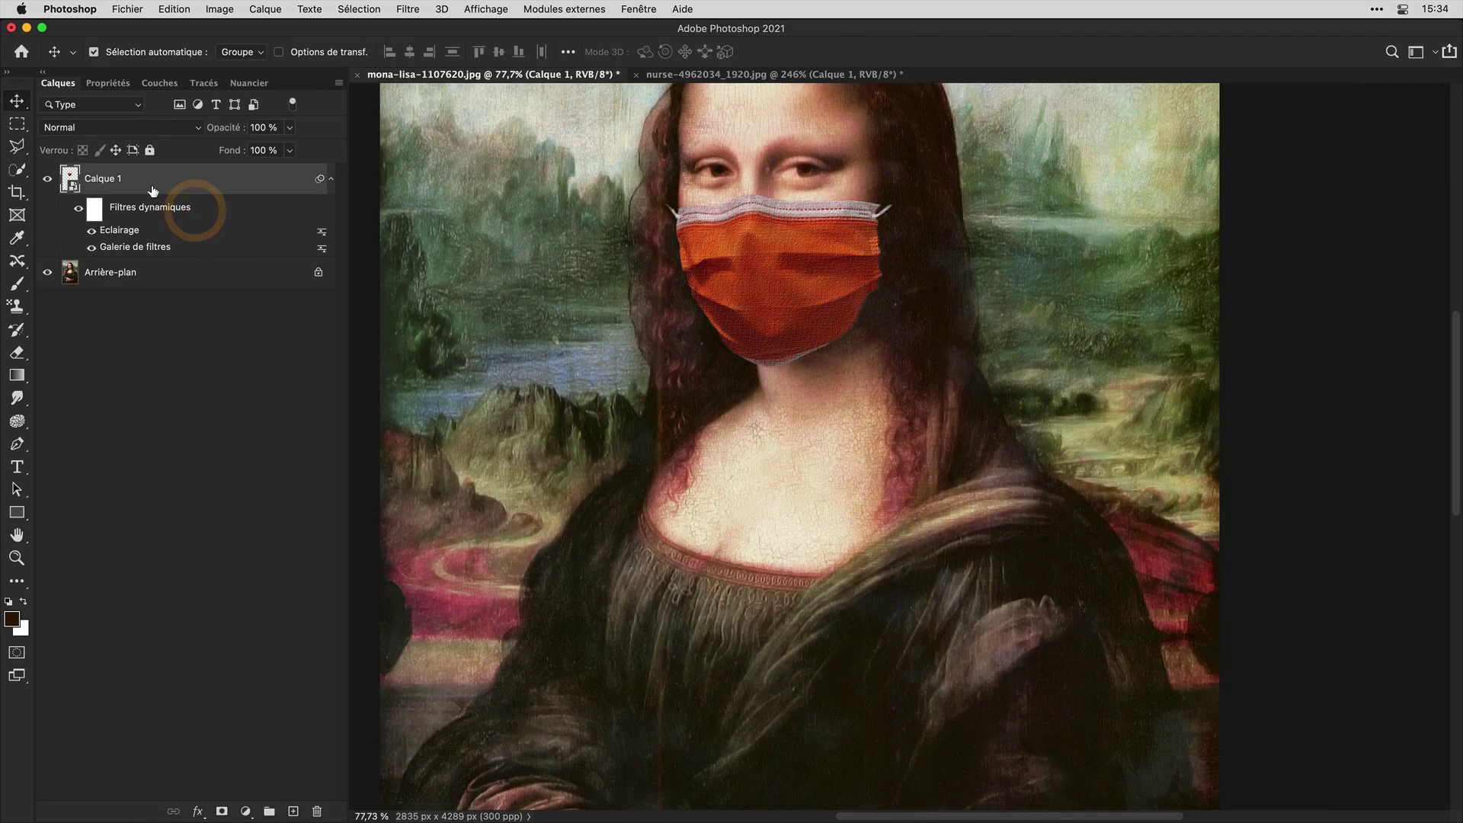
{"action": "left_click", "coordinate": [221, 9]}
{"action": "mouse_move", "coordinate": [235, 52]}
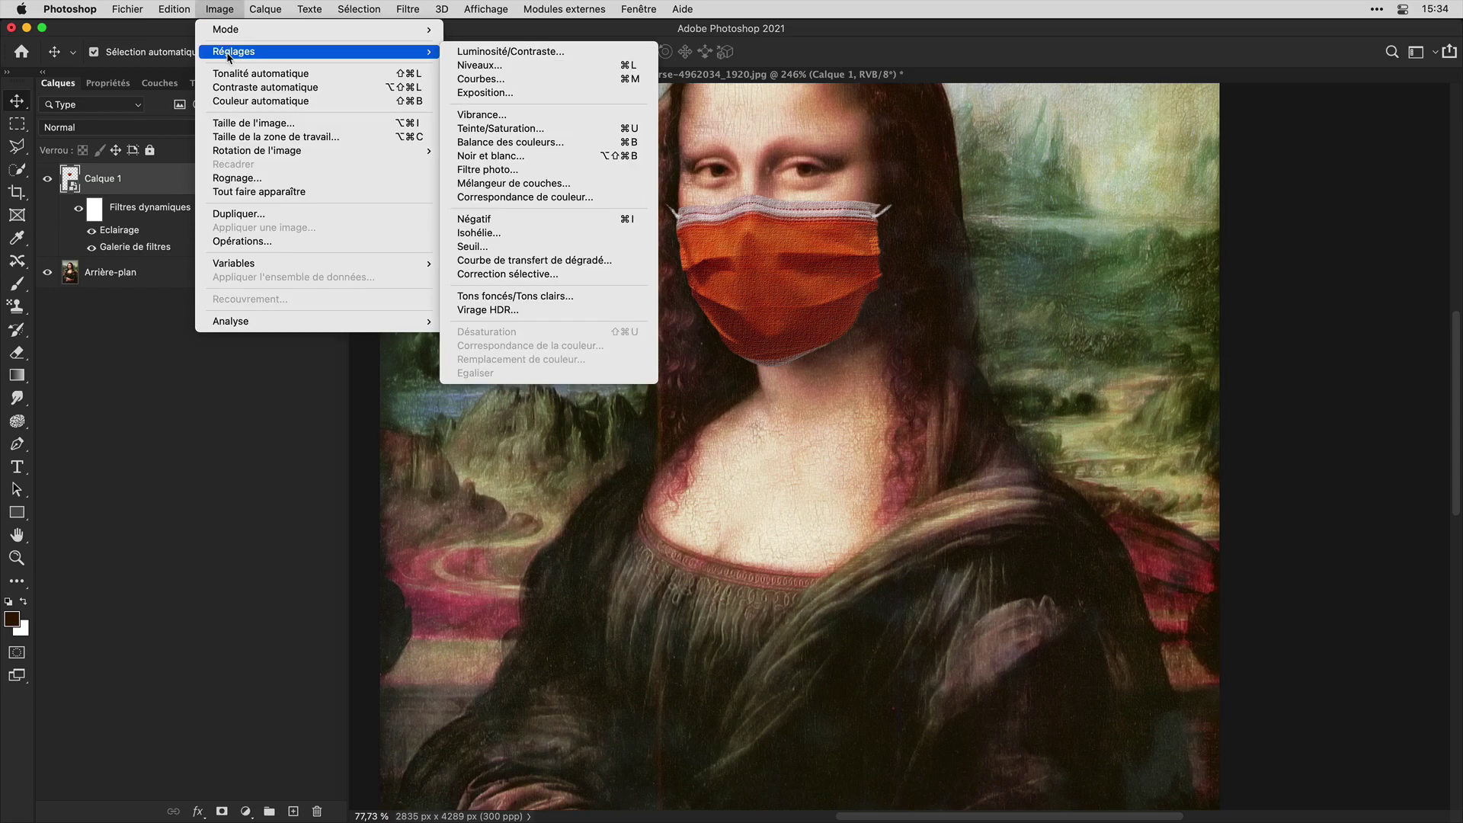
{"action": "left_click", "coordinate": [503, 64]}
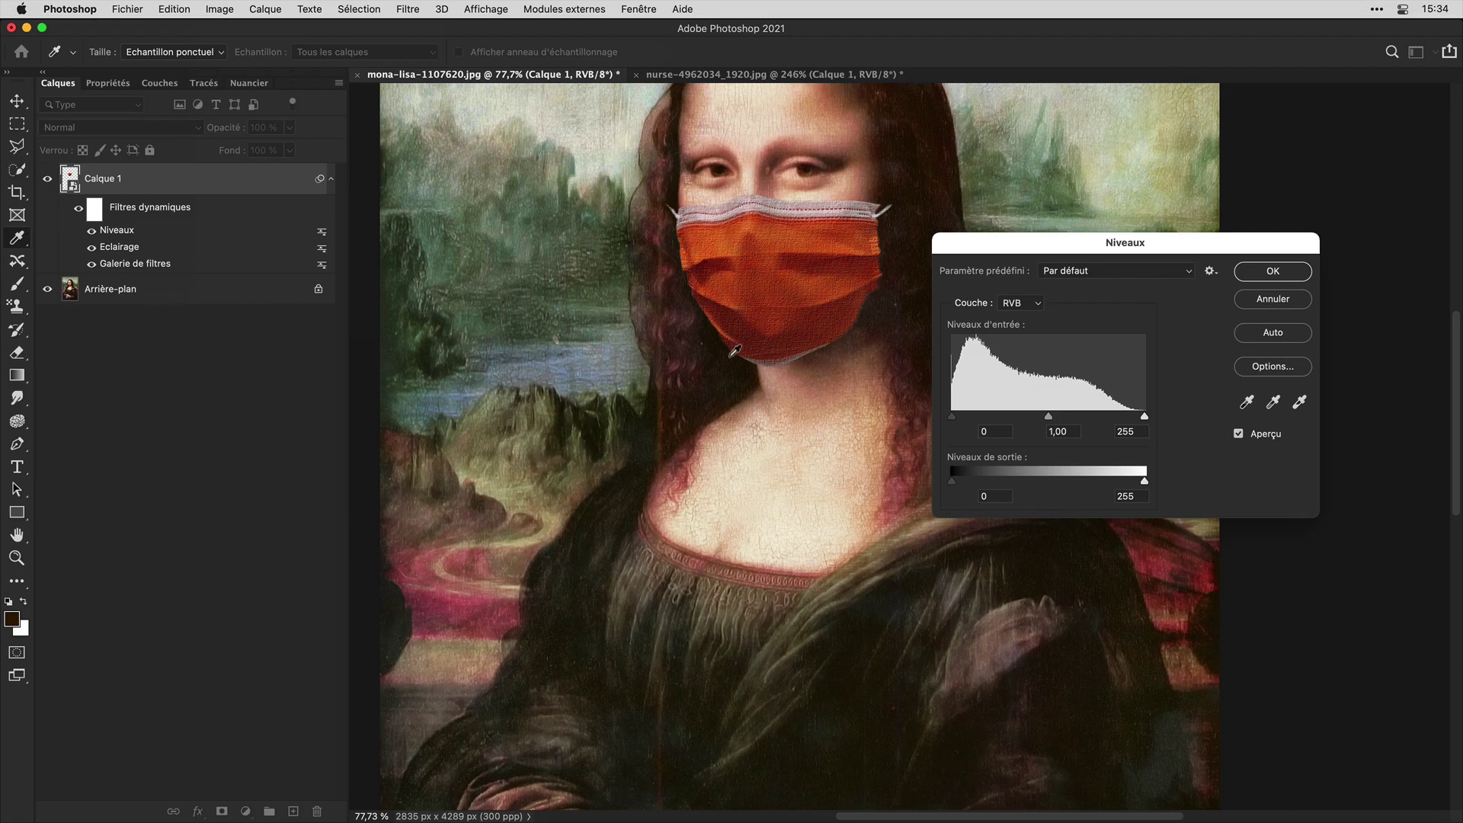
{"action": "left_click_drag", "start_coordinate": [954, 419], "coordinate": [1055, 423]}
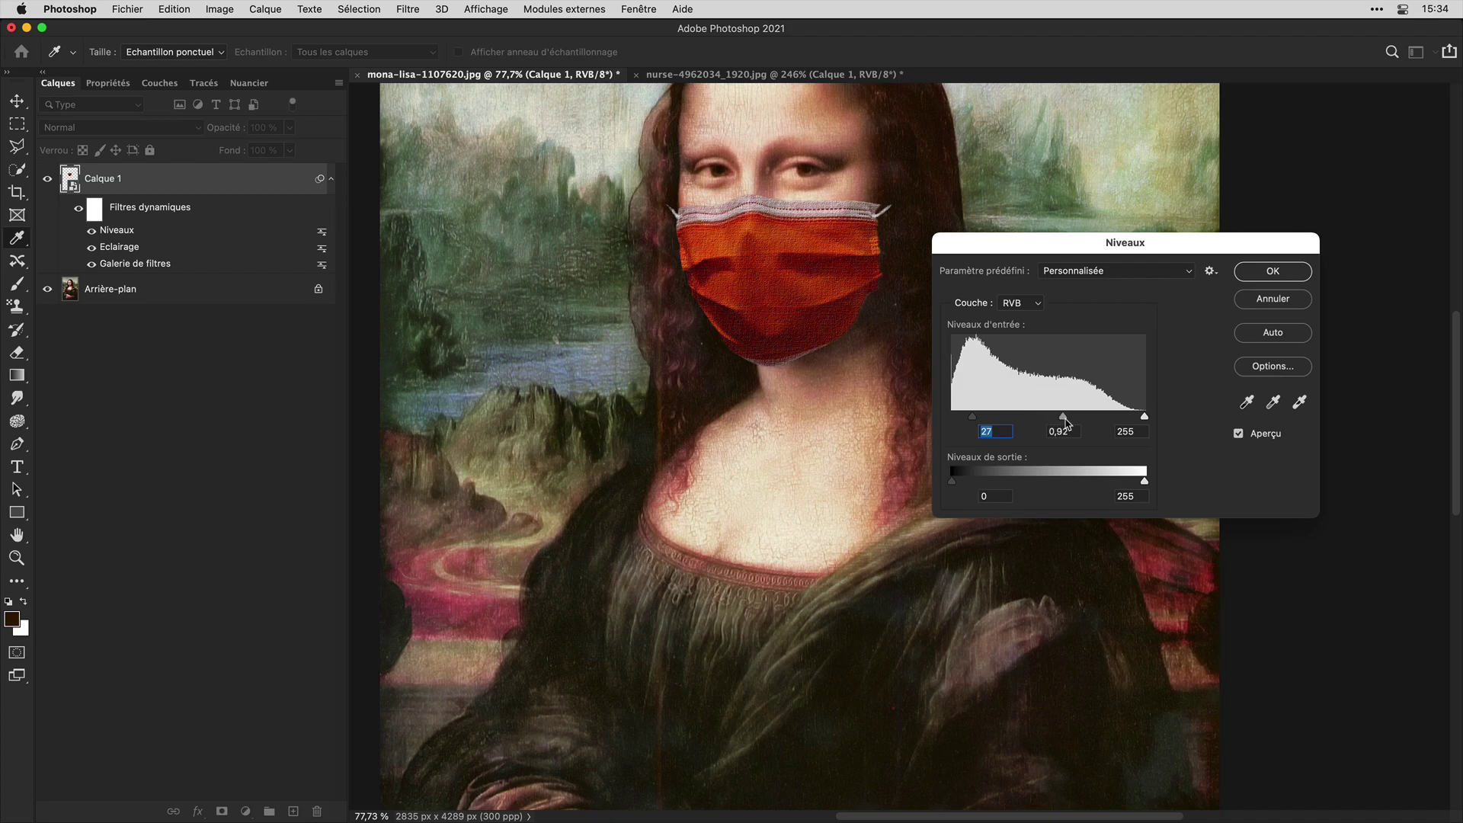
{"action": "key", "text": "Return"}
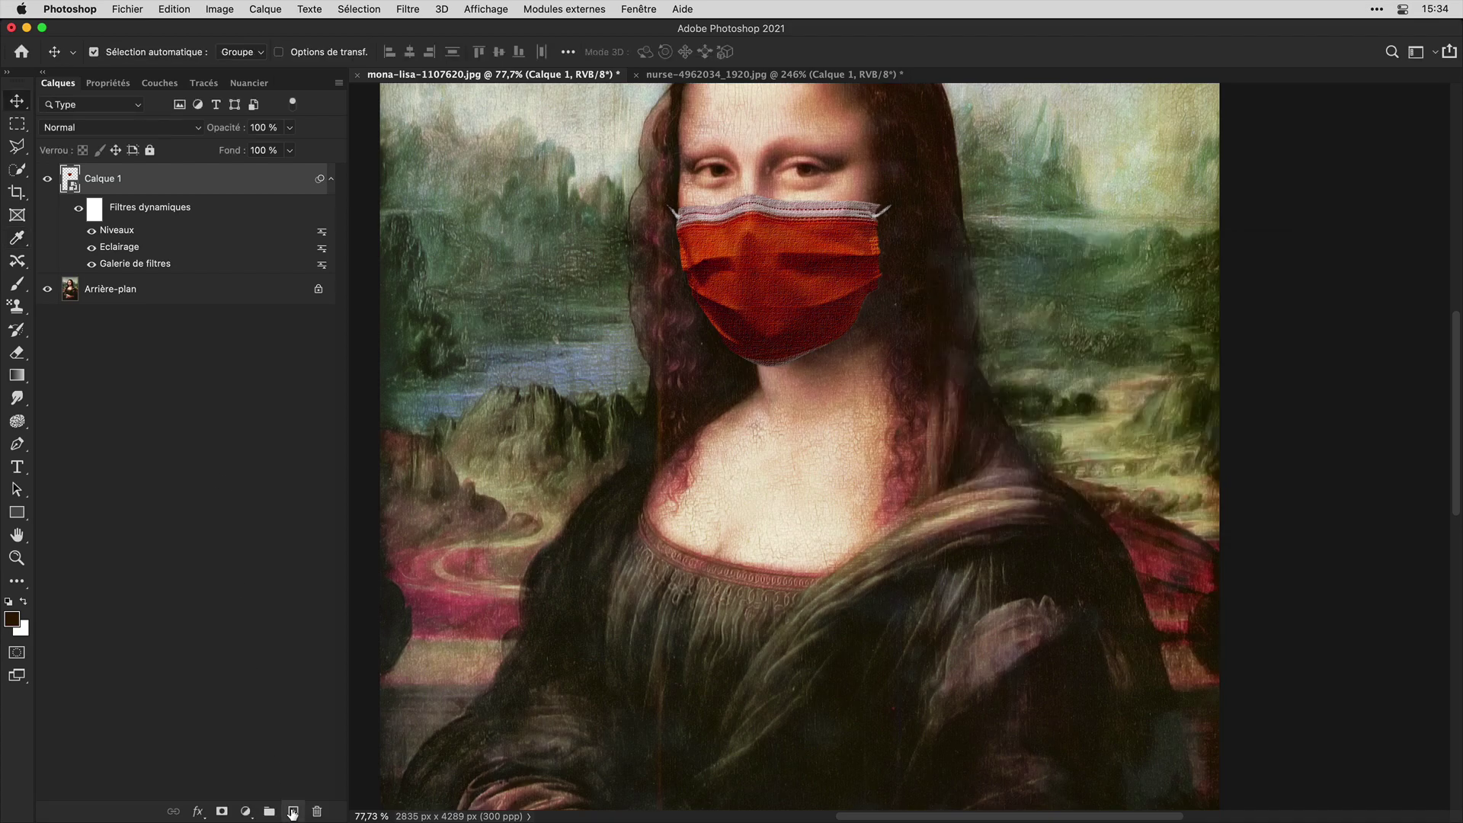
Step: Add Calque 2, sample a dark colour beside the mask, and brush shadow over its lower right
{"action": "left_click", "coordinate": [291, 812]}
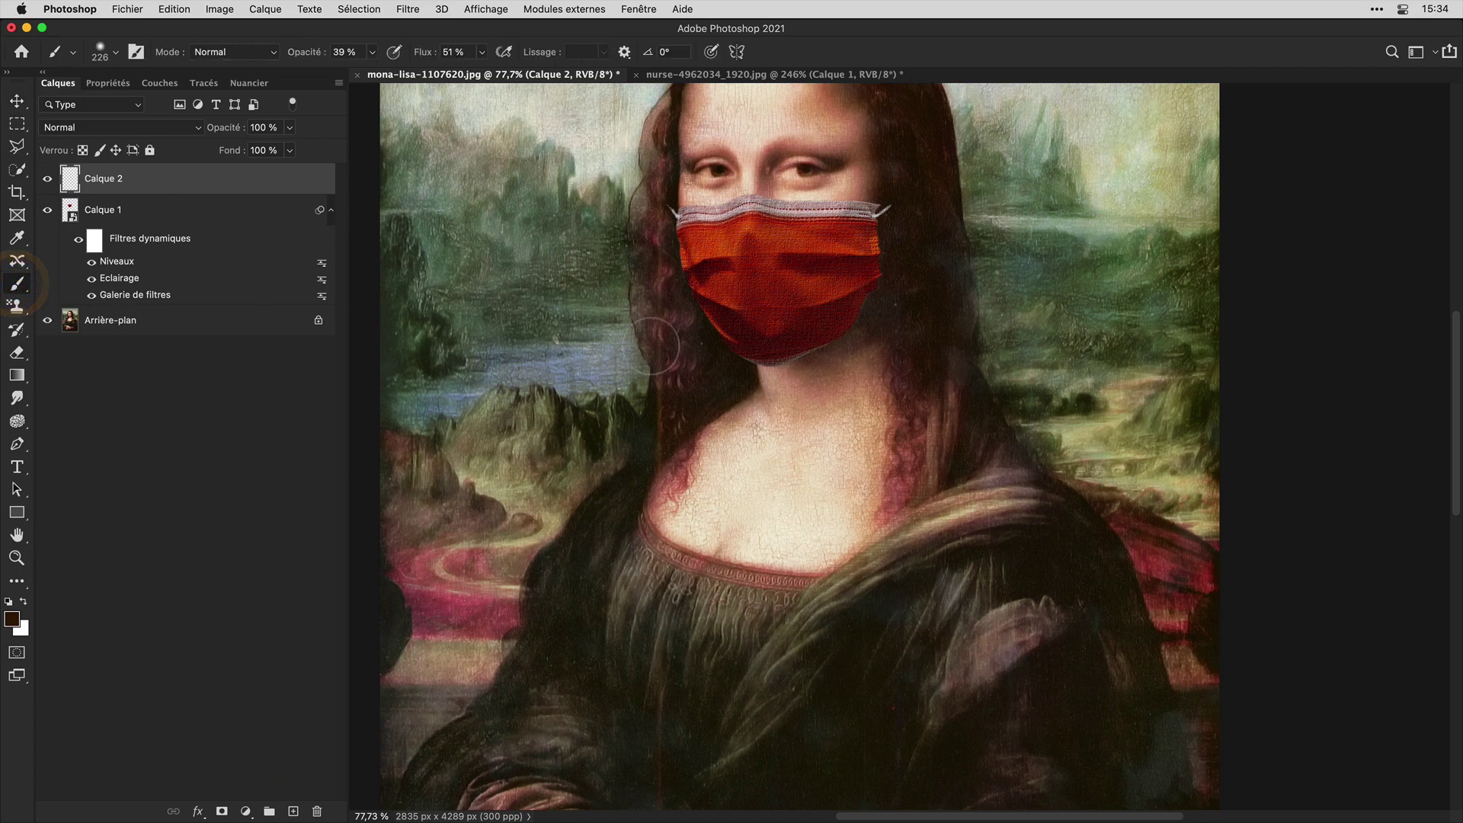
{"action": "left_click", "coordinate": [16, 238]}
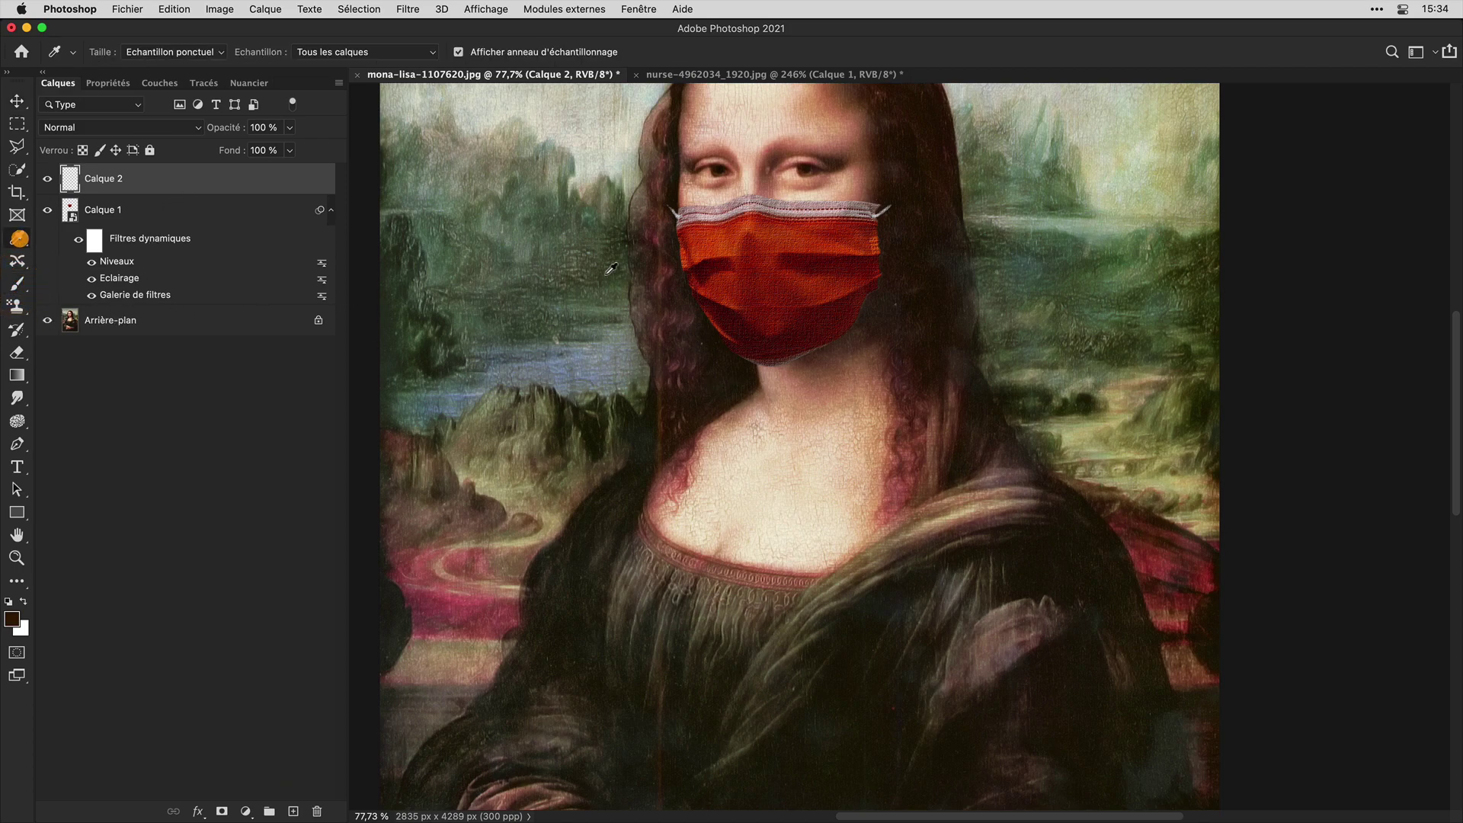
{"action": "left_click", "coordinate": [905, 252]}
{"action": "key", "text": "b"}
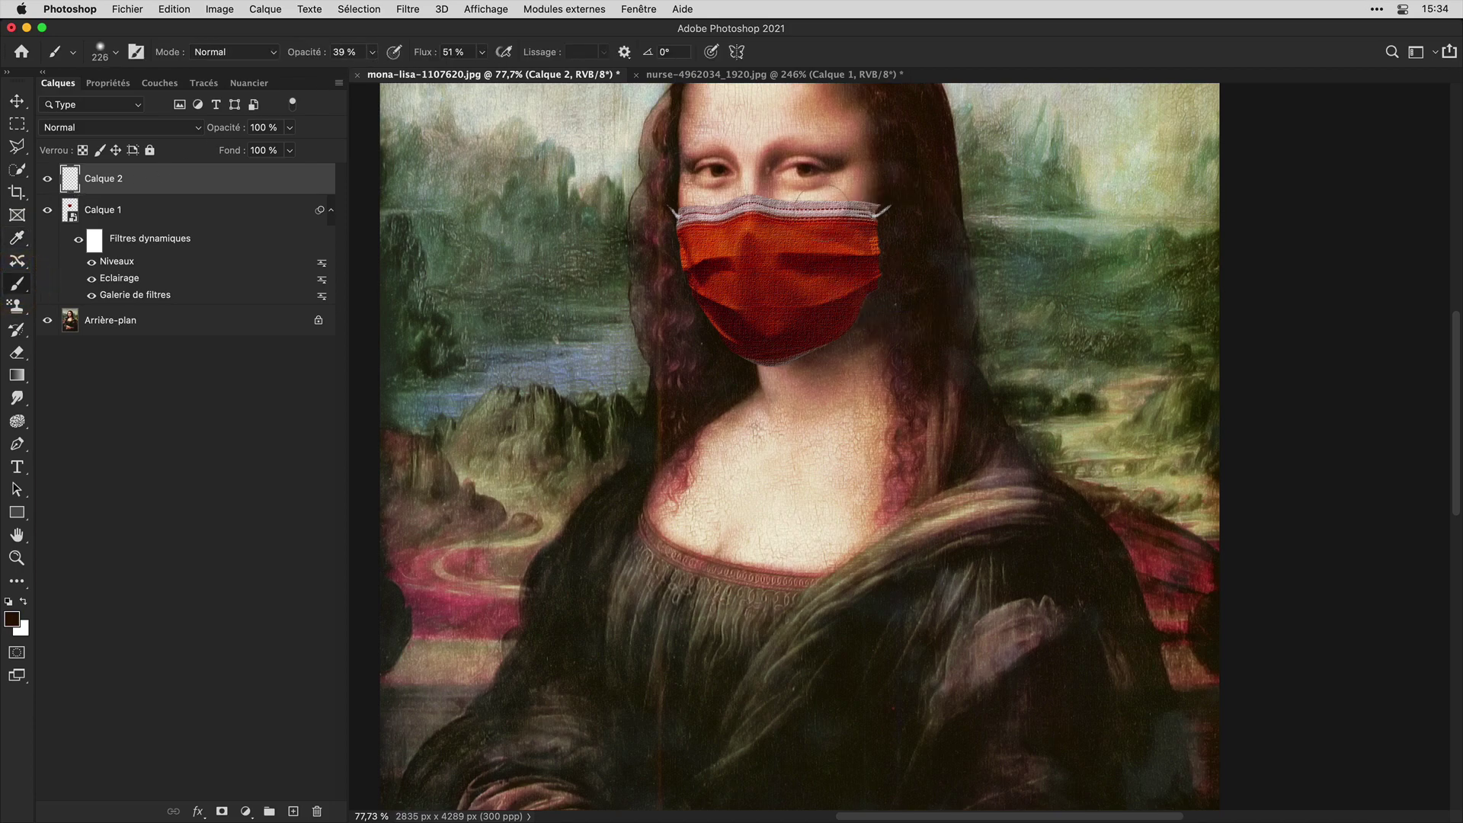
{"action": "left_click_drag", "start_coordinate": [821, 211], "coordinate": [826, 313]}
{"action": "scroll", "coordinate": [849, 254], "scroll_direction": "down", "scroll_amount": 3}
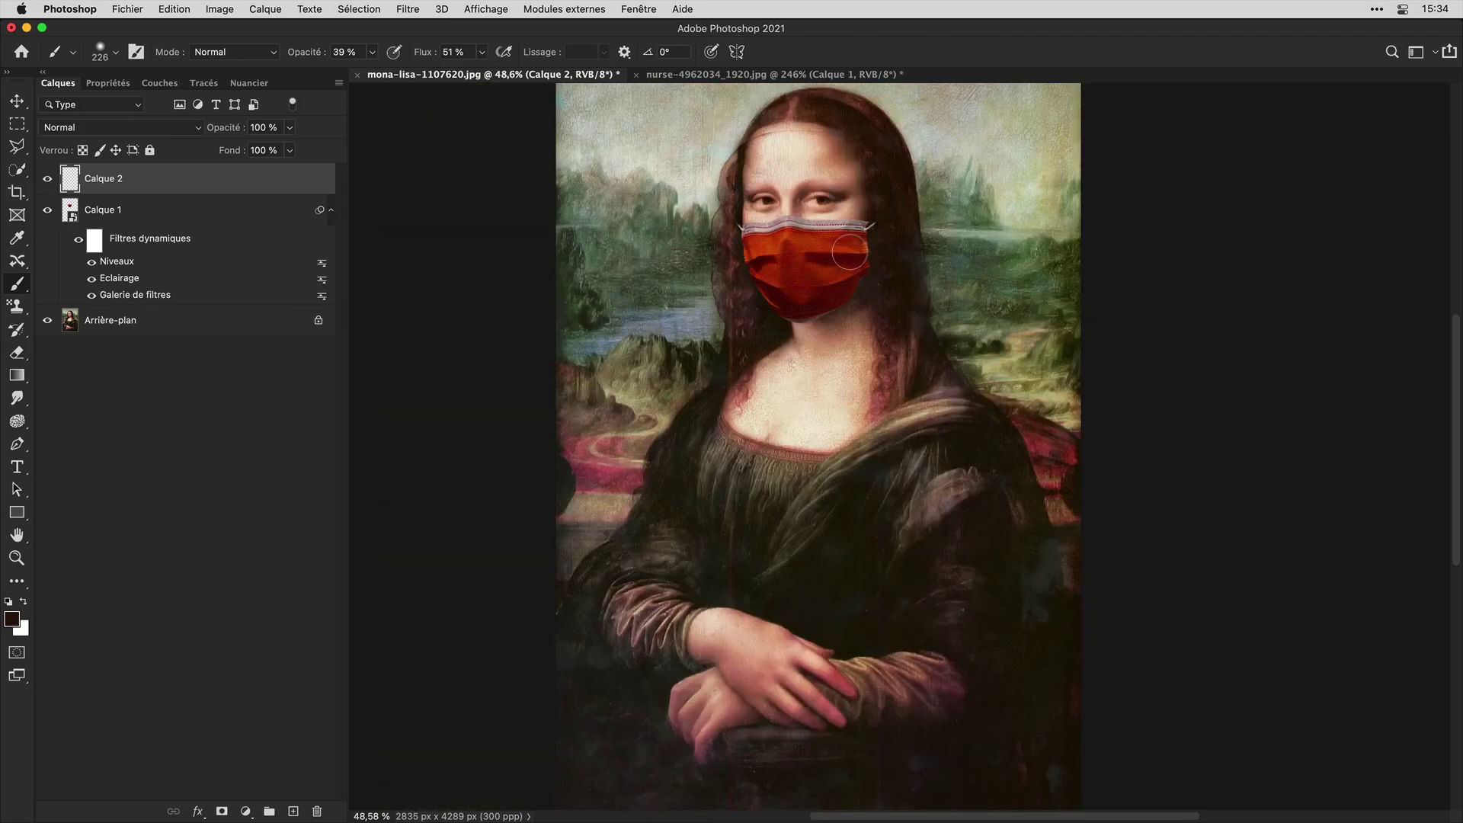